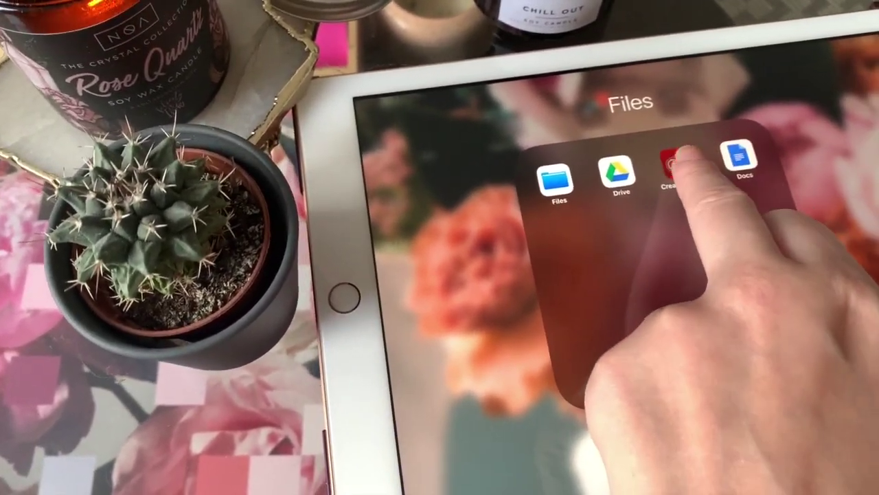
# Step: Launch Creative Cloud and scroll through the Felicity & Ink library's botanical illustrations and brushes
pyautogui.click(677, 163)
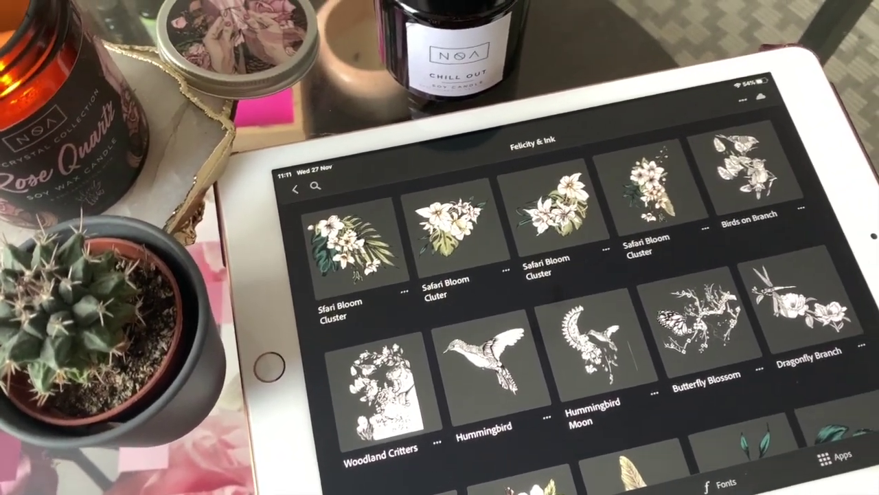
pyautogui.scroll(-2, 597, 412)
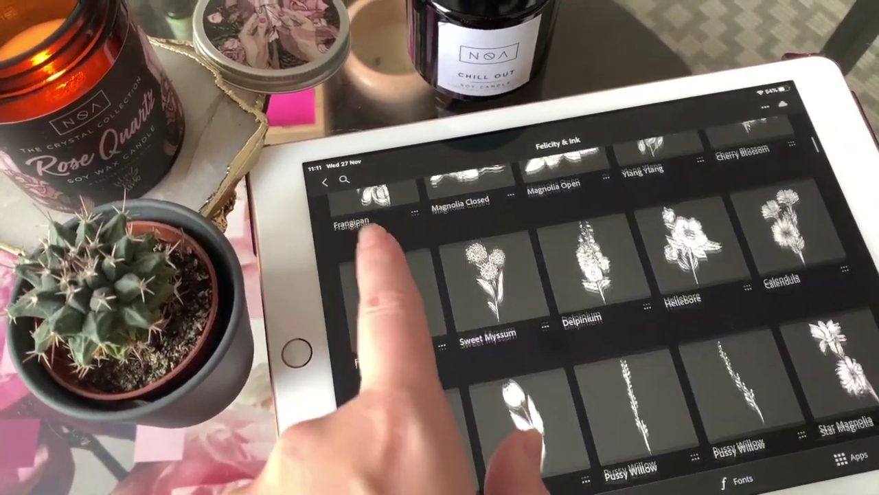
pyautogui.scroll(-5, 422, 384)
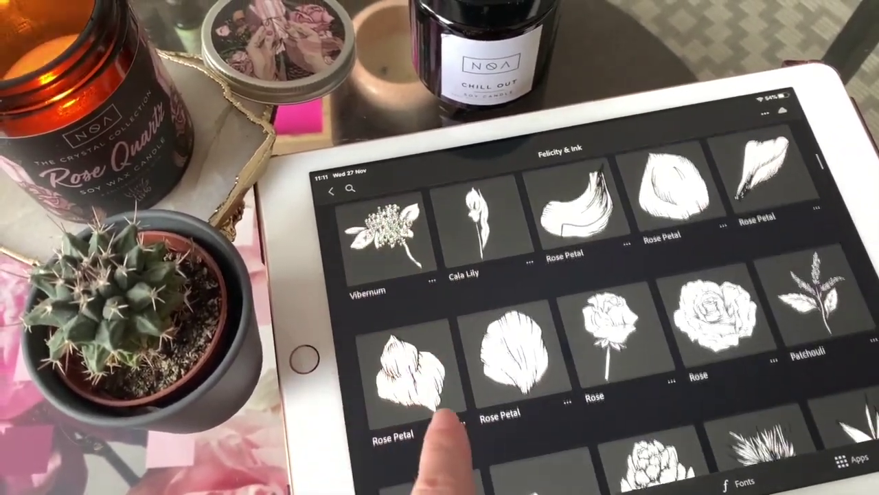
pyautogui.scroll(-6, 440, 385)
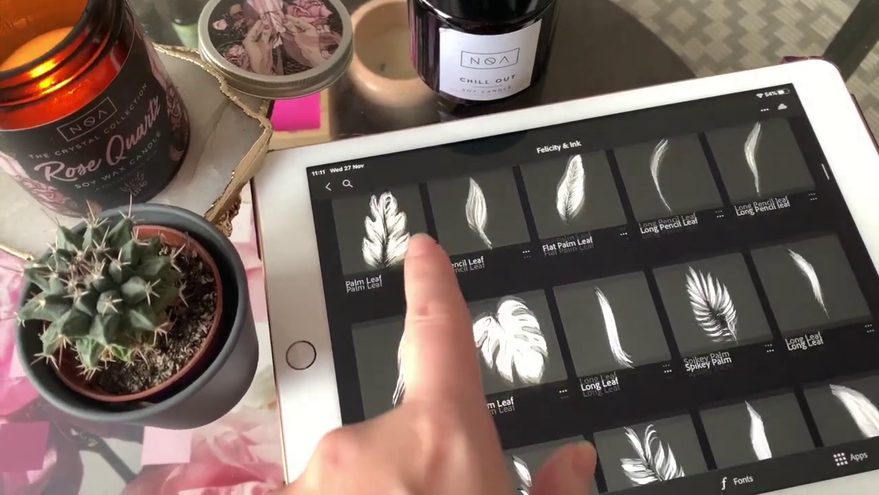
pyautogui.scroll(-6, 440, 343)
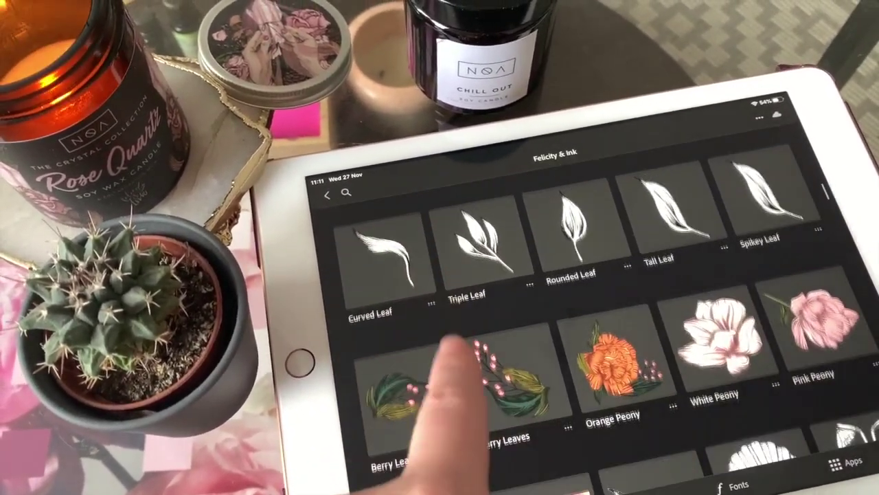
pyautogui.scroll(-6, 447, 371)
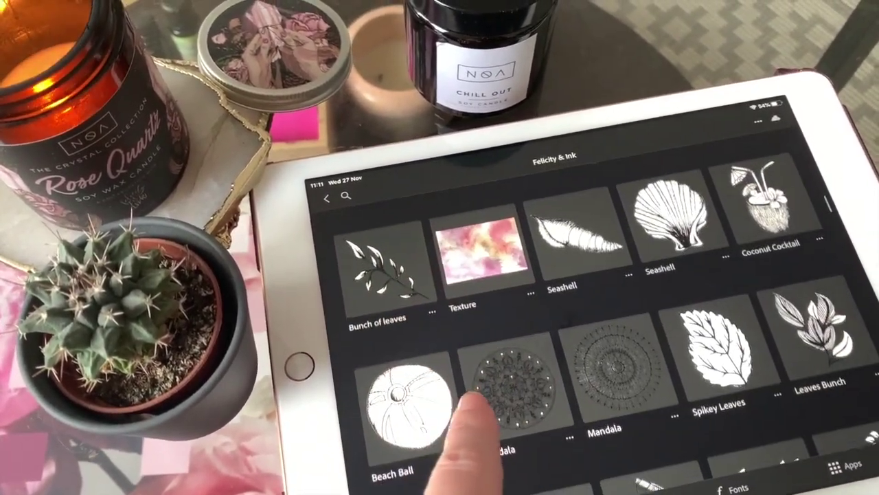
pyautogui.scroll(-3, 473, 405)
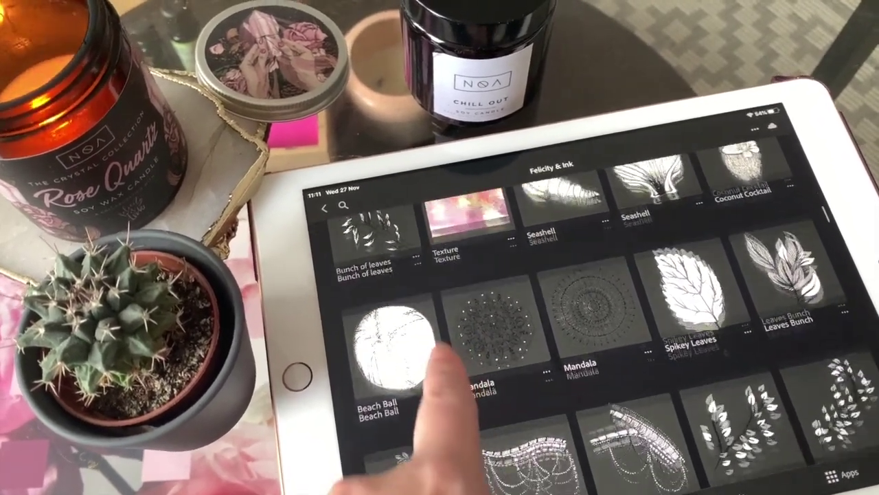
pyautogui.scroll(-6, 440, 354)
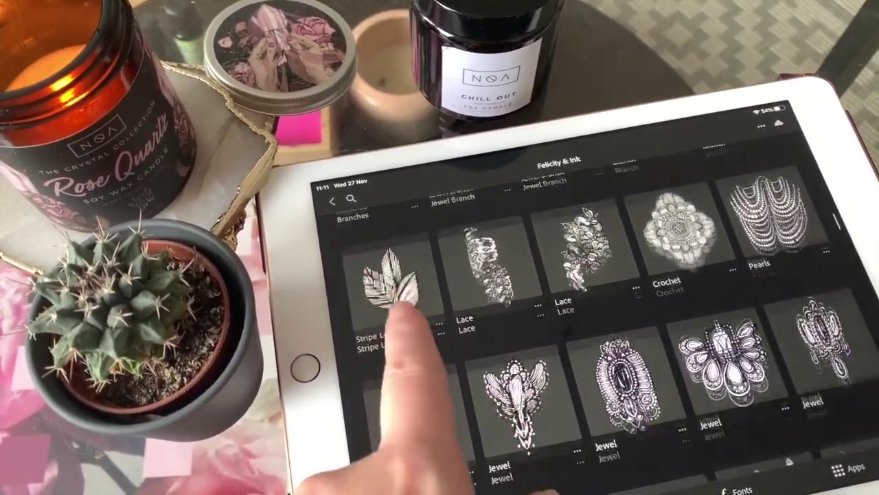
pyautogui.scroll(-3, 405, 307)
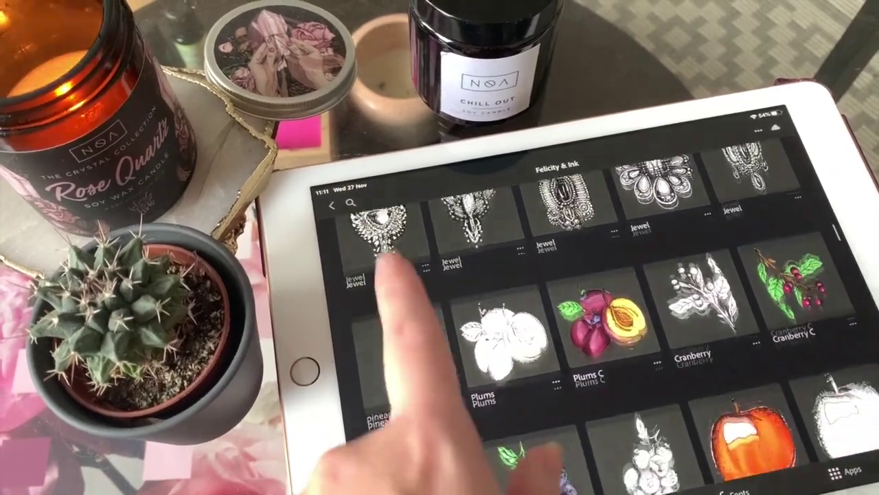
pyautogui.scroll(-6, 399, 295)
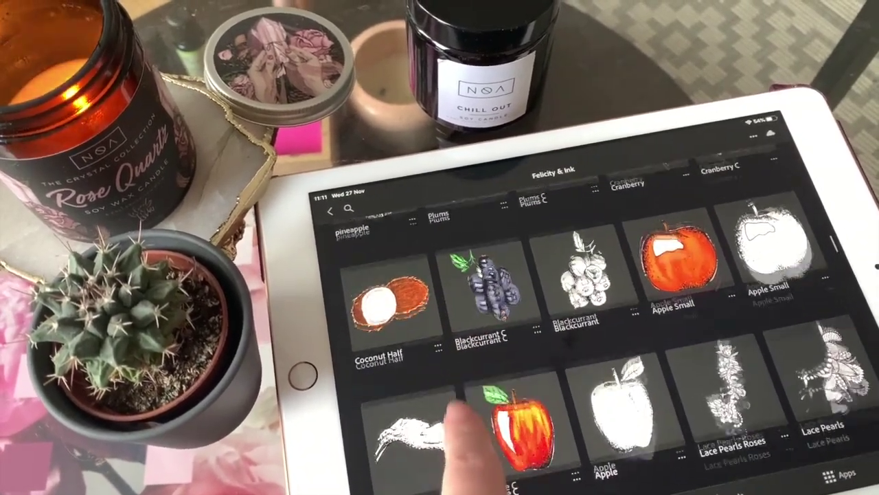
pyautogui.scroll(-6, 453, 412)
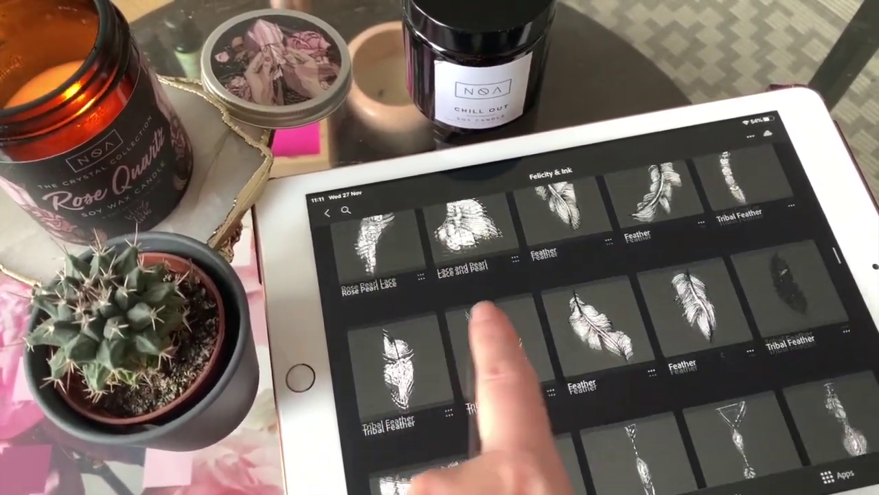
pyautogui.scroll(-6, 481, 330)
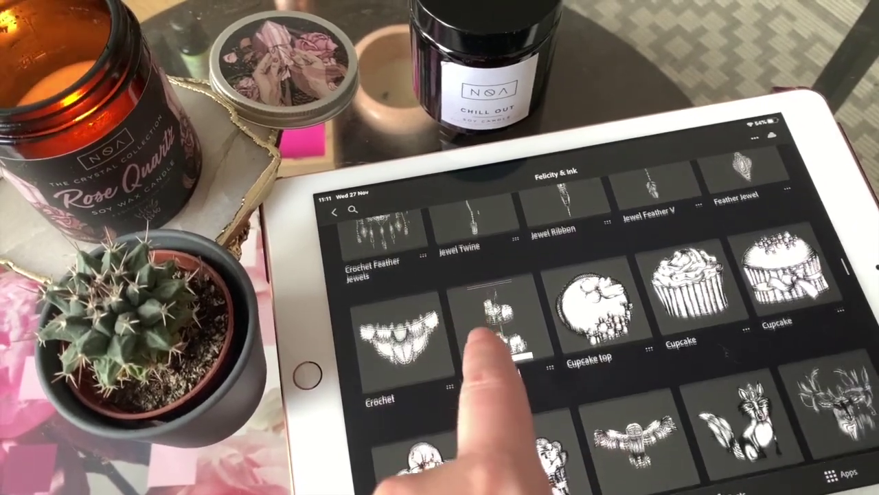
pyautogui.scroll(-6, 481, 343)
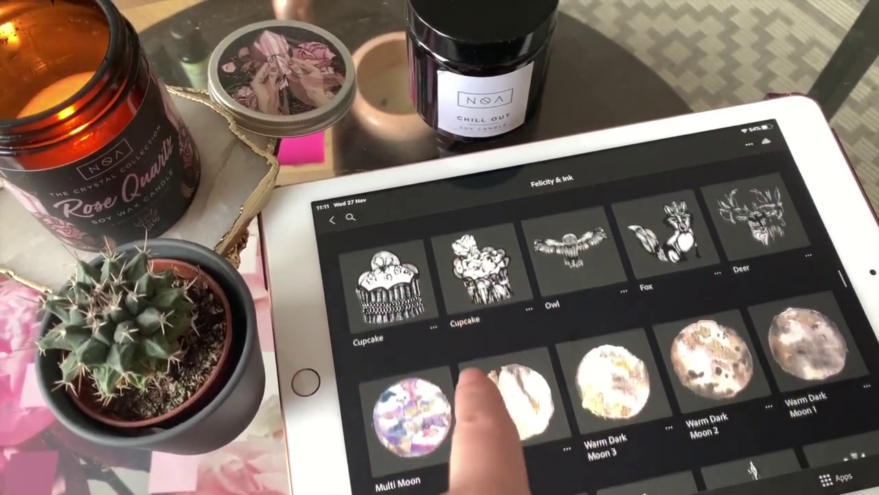
pyautogui.scroll(-6, 474, 385)
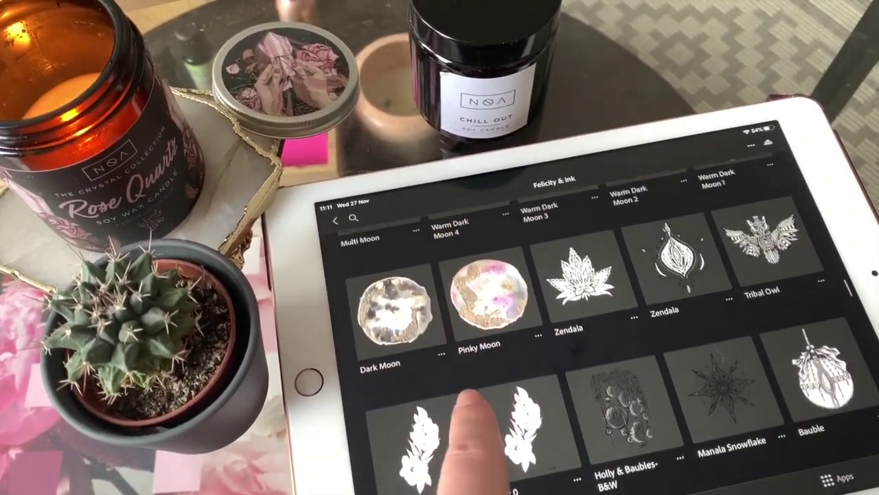
pyautogui.scroll(-6, 468, 385)
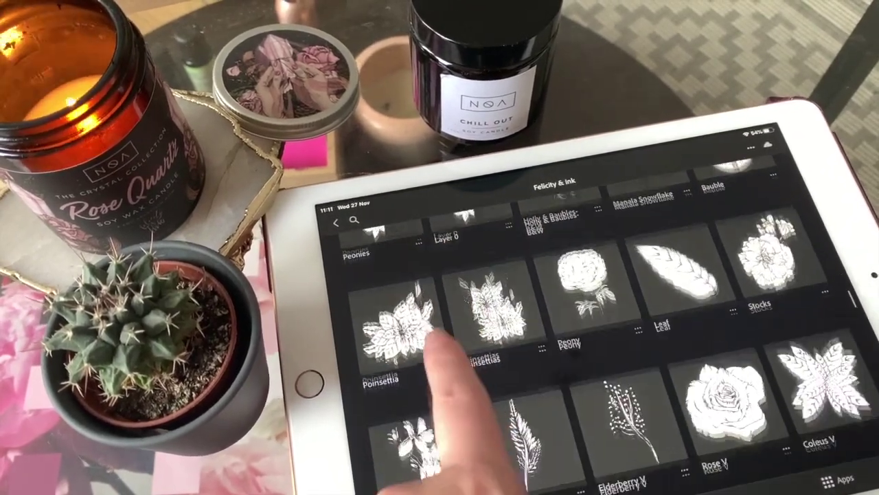
pyautogui.scroll(-3, 429, 343)
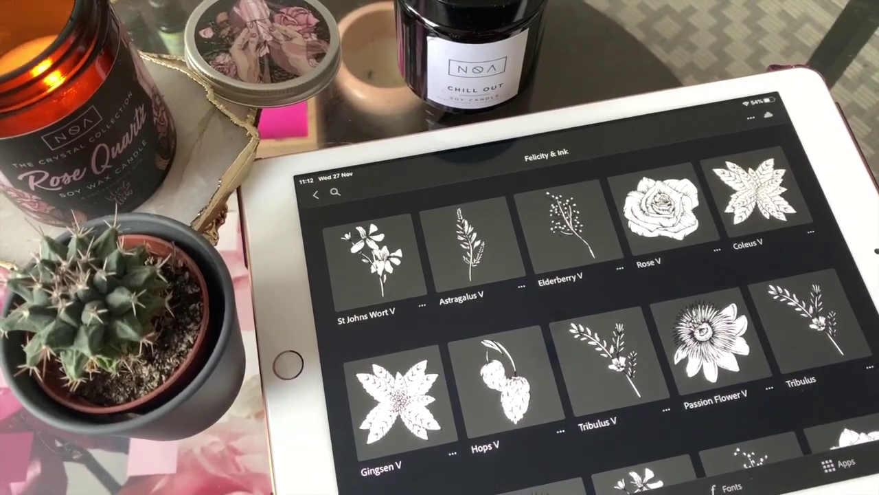
pyautogui.scroll(-4, 570, 402)
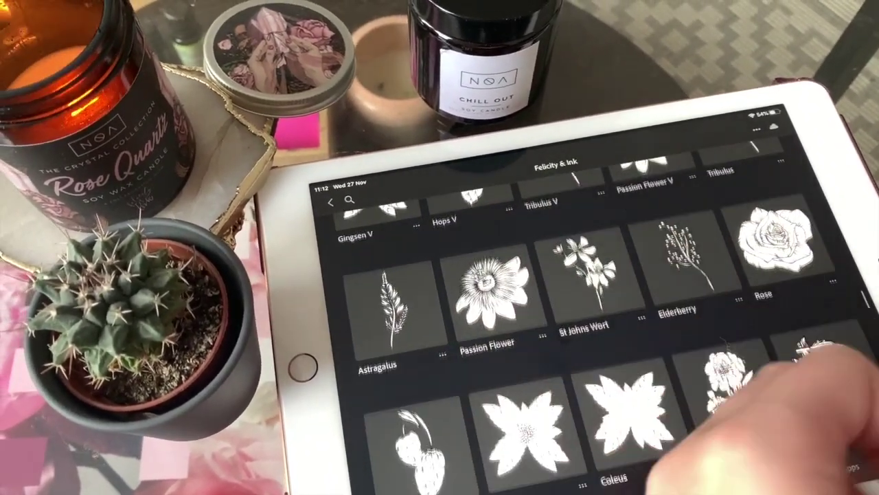
pyautogui.scroll(-2, 790, 371)
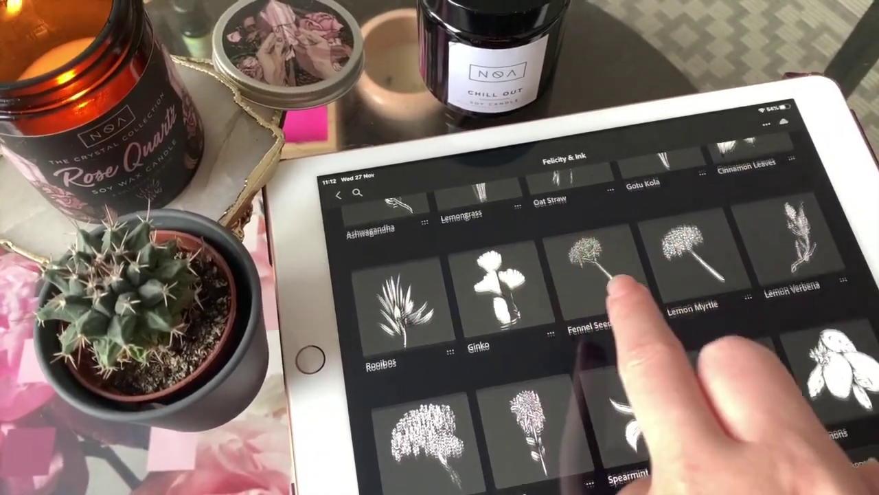
pyautogui.scroll(-5, 632, 413)
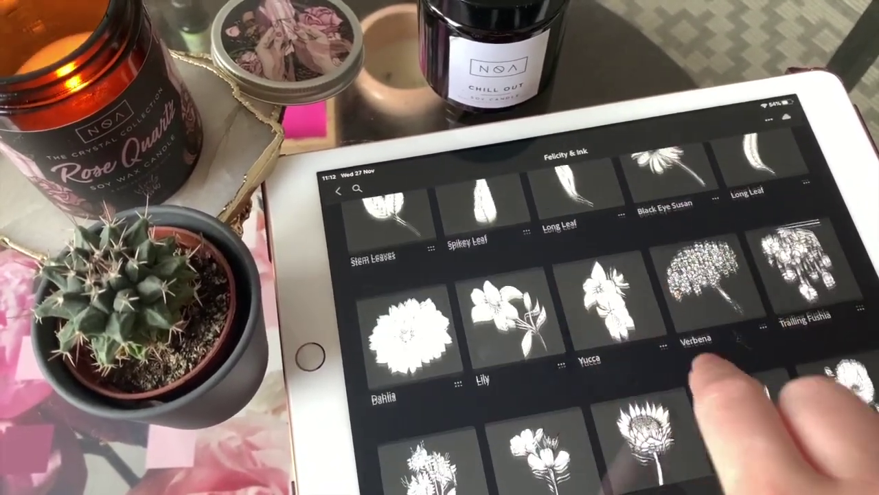
pyautogui.scroll(-3, 694, 364)
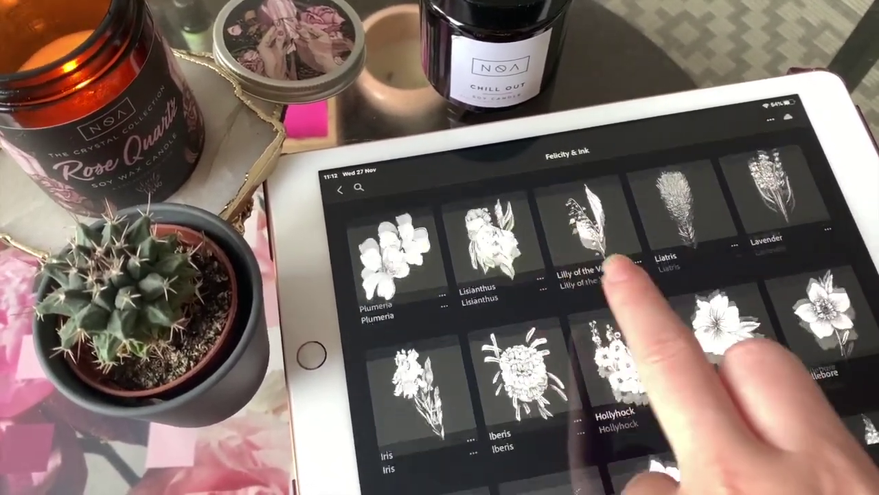
pyautogui.scroll(-3, 615, 268)
pyautogui.scroll(-3, 619, 330)
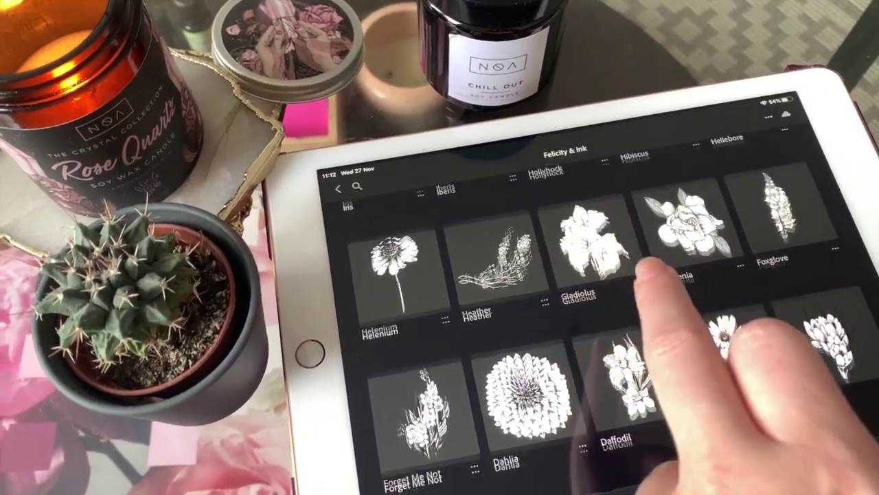
pyautogui.scroll(-3, 611, 384)
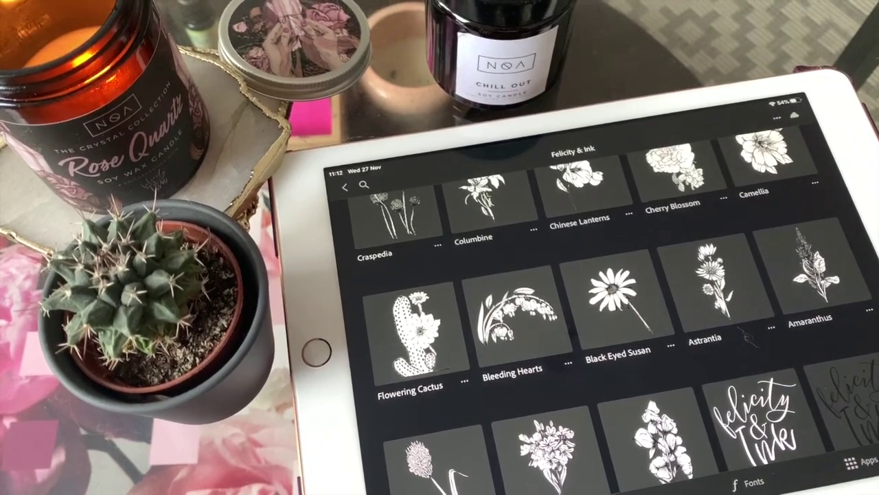
pyautogui.scroll(10, 549, 279)
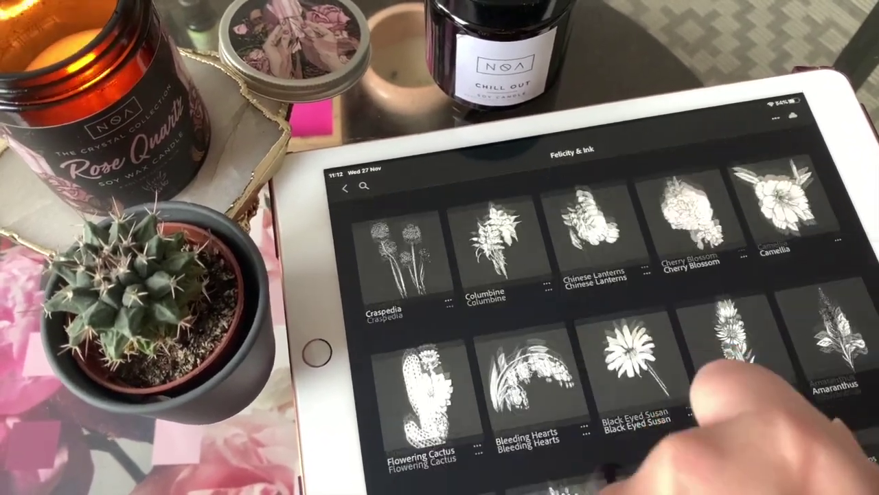
pyautogui.scroll(5, 693, 374)
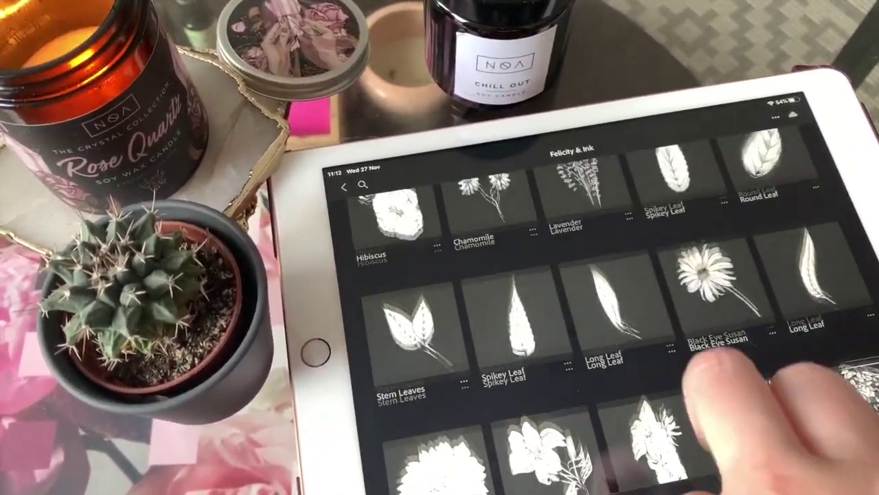
pyautogui.scroll(3, 708, 374)
pyautogui.scroll(5, 618, 445)
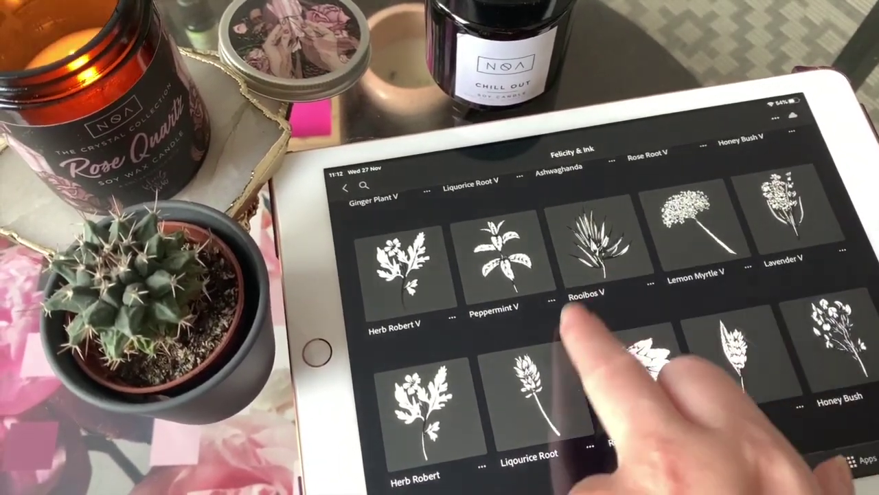
pyautogui.scroll(3, 589, 351)
pyautogui.scroll(2, 715, 439)
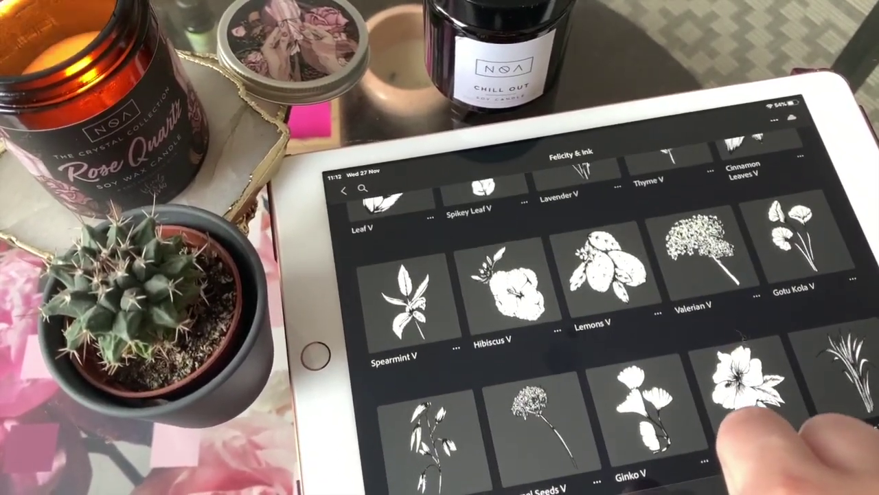
pyautogui.scroll(10, 550, 313)
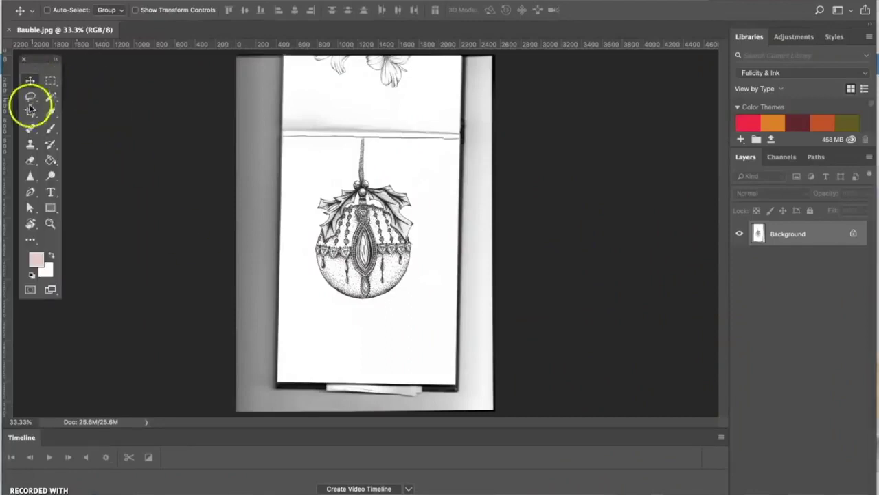
# Step: Crop the scan tightly around the bauble, with no preset crop dimensions
pyautogui.click(30, 112)
pyautogui.moveTo(364, 165); pyautogui.dragTo(358, 145)
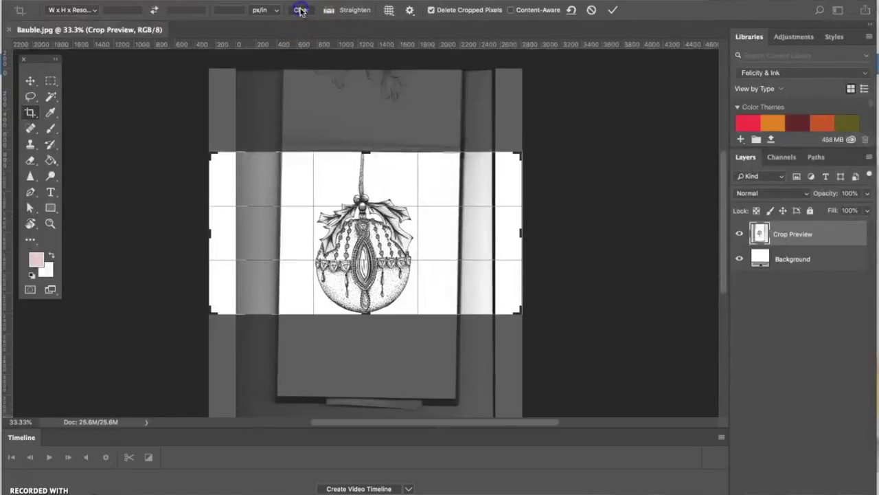
pyautogui.click(238, 215)
pyautogui.moveTo(206, 234); pyautogui.dragTo(255, 234)
pyautogui.click(427, 226)
pyautogui.moveTo(471, 233); pyautogui.dragTo(418, 233)
pyautogui.moveTo(368, 311); pyautogui.dragTo(365, 310)
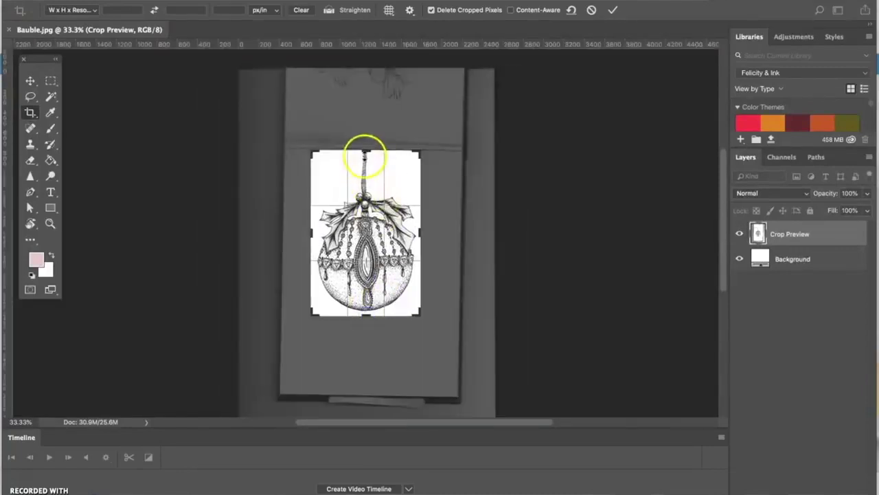
pyautogui.doubleClick(365, 155)
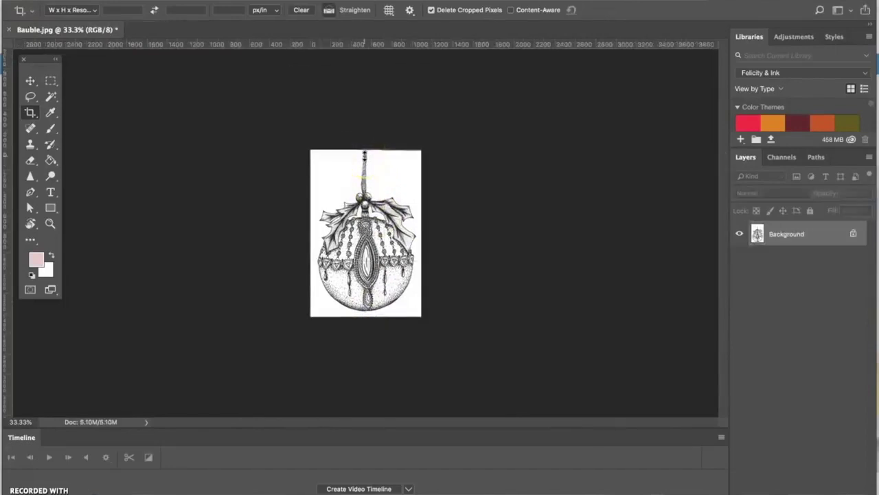
# Step: Crop again to trim the grey strip off the top of the image
pyautogui.press('super+plus')
pyautogui.press('super+plus')
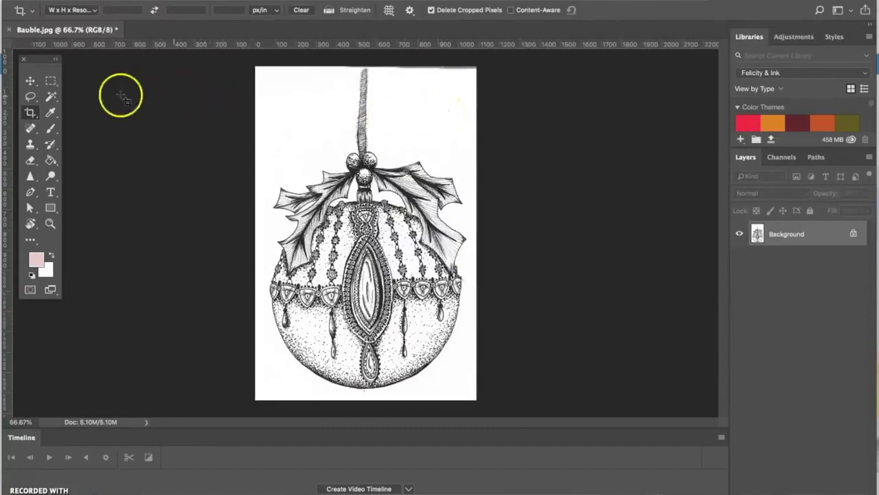
pyautogui.click(29, 112)
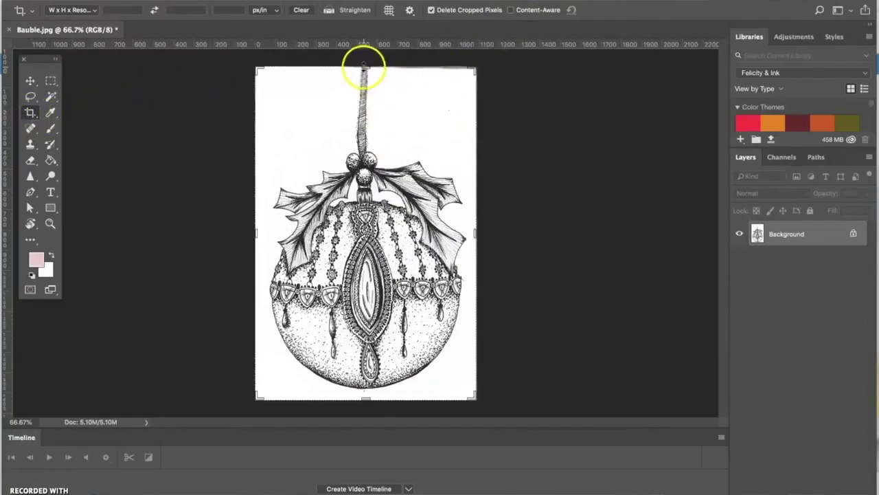
pyautogui.moveTo(365, 67); pyautogui.dragTo(365, 77)
pyautogui.press('Return')
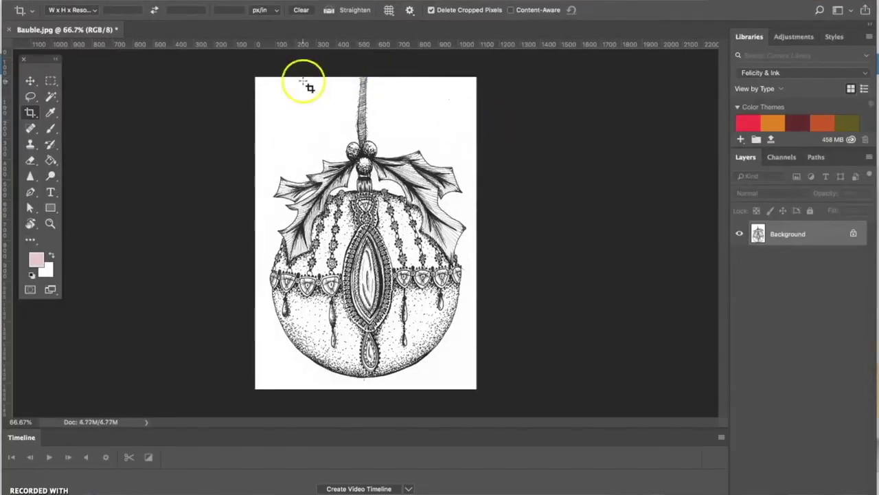
# Step: Unlock the Background layer and add a Black & White adjustment layer
pyautogui.click(853, 236)
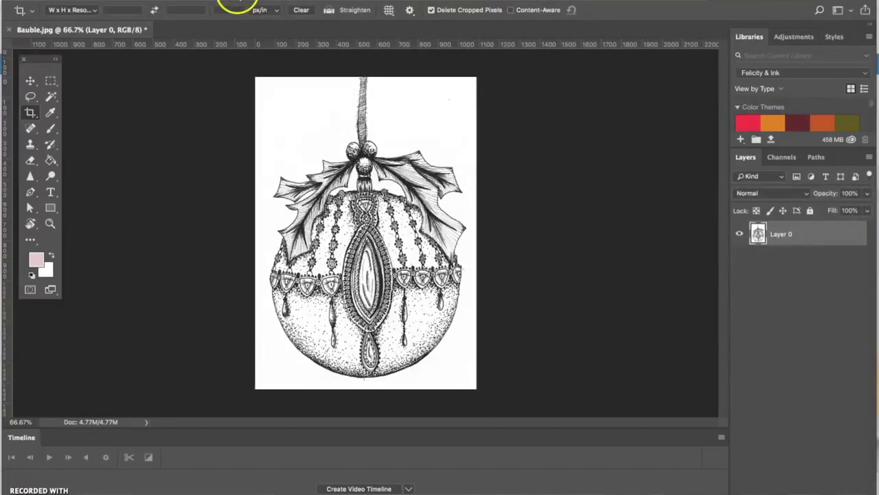
pyautogui.click(237, 2)
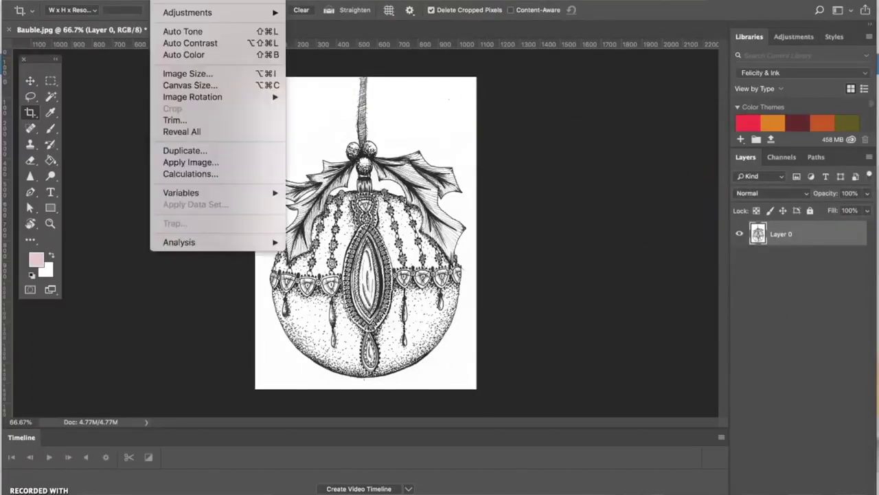
pyautogui.click(806, 491)
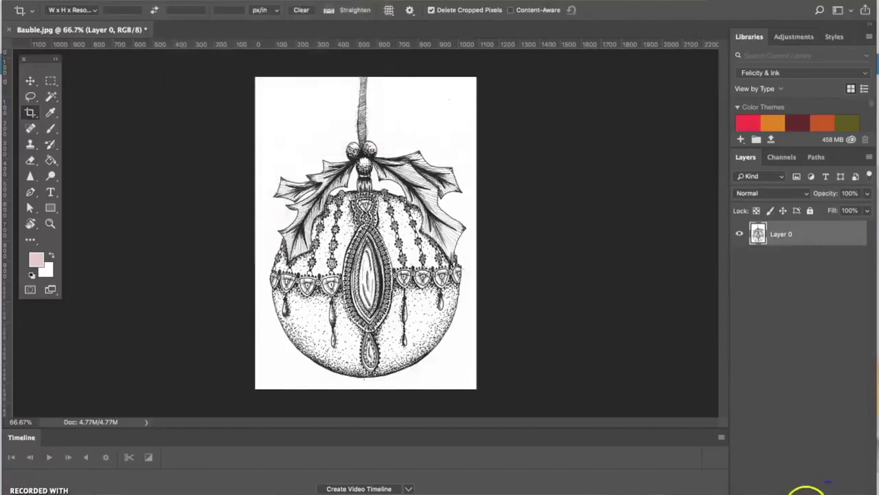
pyautogui.click(806, 491)
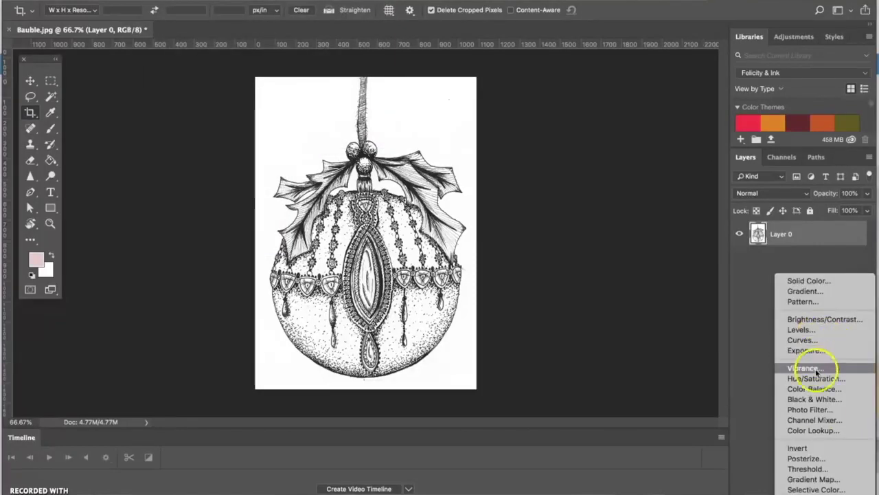
pyautogui.click(818, 399)
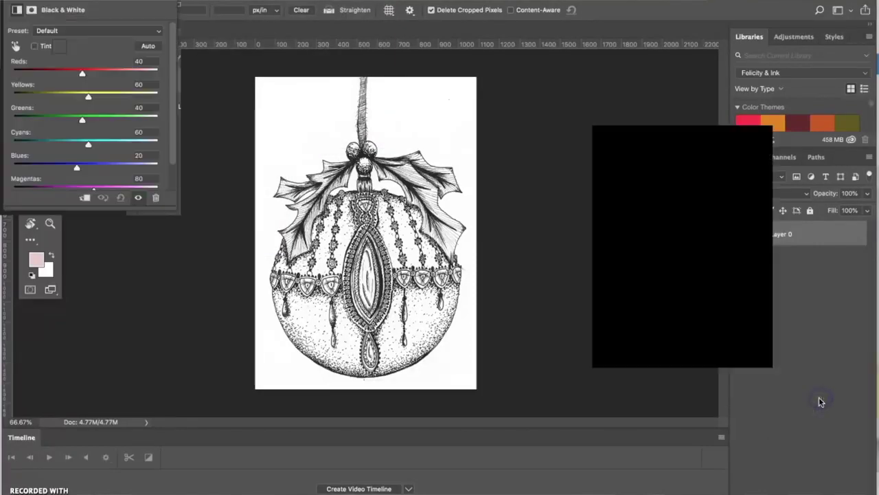
# Step: Drag the Reds, Yellows, Cyans and other colour sliders down to -200
pyautogui.moveTo(674, 229); pyautogui.dragTo(579, 229)
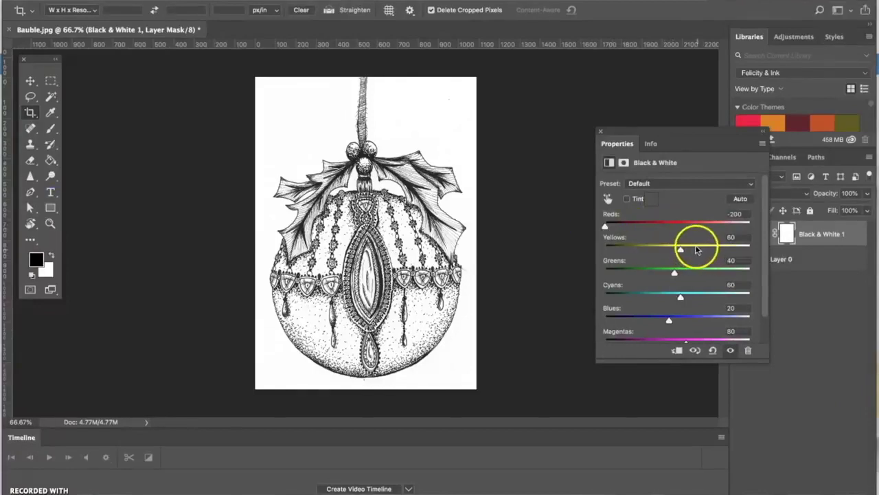
pyautogui.moveTo(697, 250); pyautogui.dragTo(577, 277)
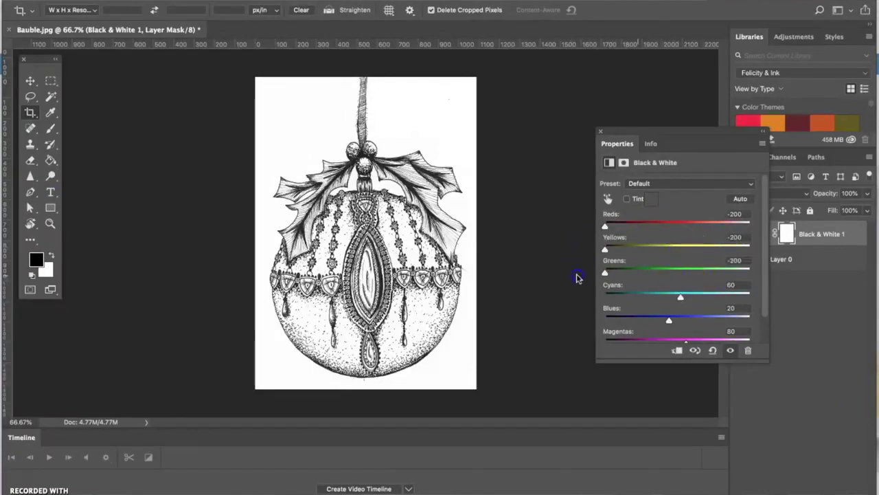
pyautogui.moveTo(679, 296); pyautogui.dragTo(621, 302)
pyautogui.moveTo(665, 321); pyautogui.dragTo(594, 337)
pyautogui.scroll(-2, 711, 337)
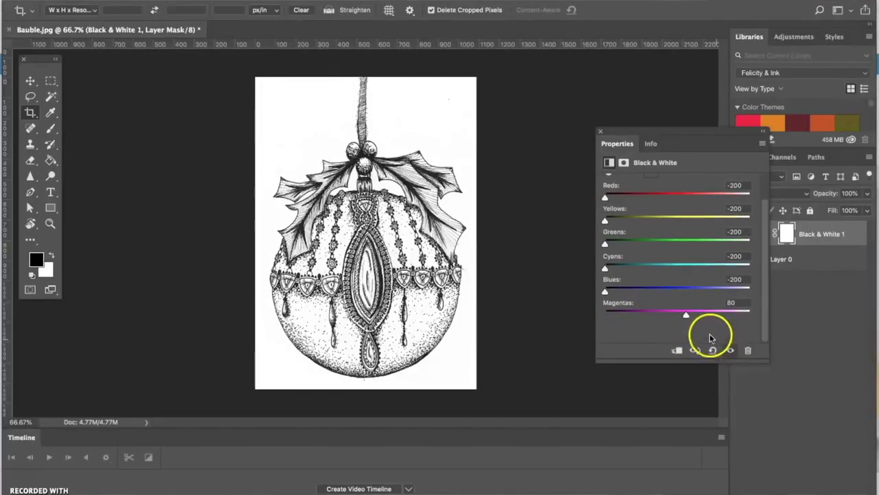
# Step: Toggle Black & White 1 on and off to compare, leaving it visible
pyautogui.click(600, 131)
pyautogui.click(740, 235)
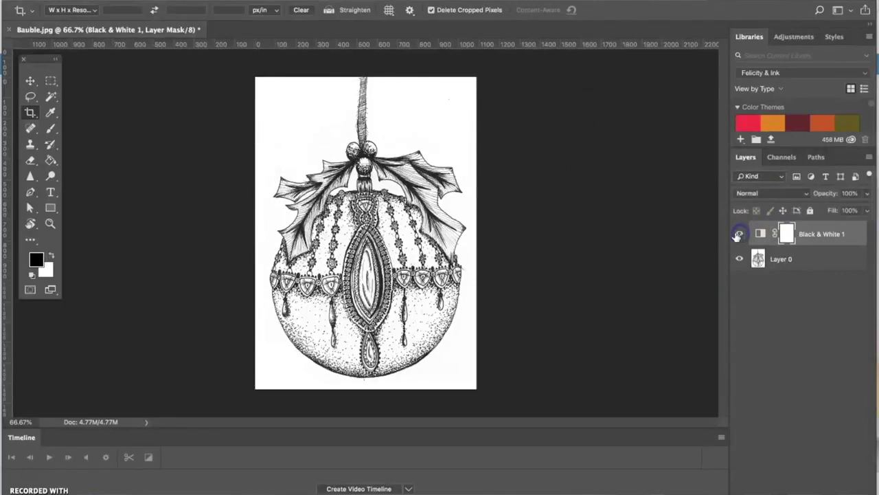
pyautogui.click(742, 235)
pyautogui.click(741, 235)
pyautogui.click(741, 235)
pyautogui.click(741, 235)
pyautogui.click(742, 235)
pyautogui.click(742, 235)
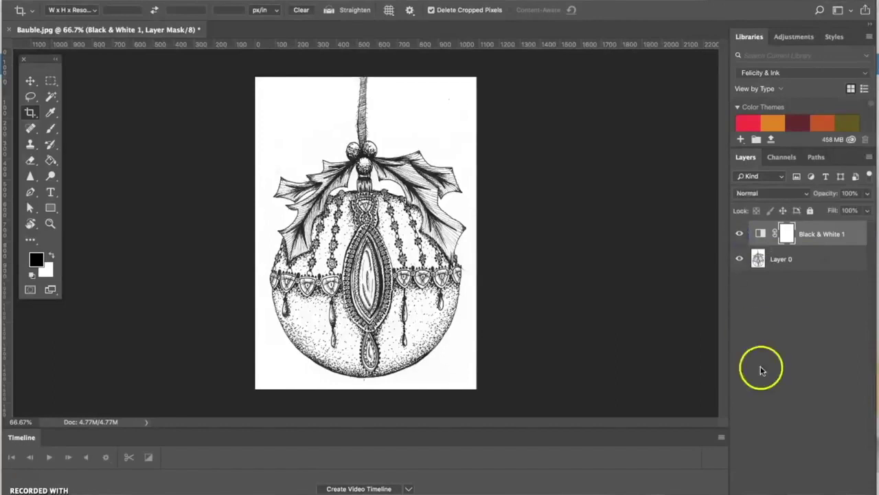
pyautogui.moveTo(759, 490)
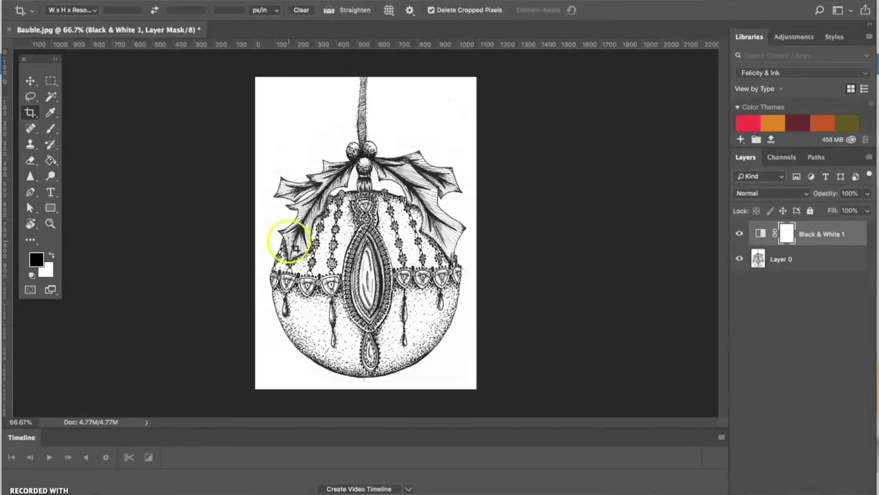
# Step: Sample the white paper with the Eyedropper, confirm foreground ffffff, and select Layer 0
pyautogui.click(52, 114)
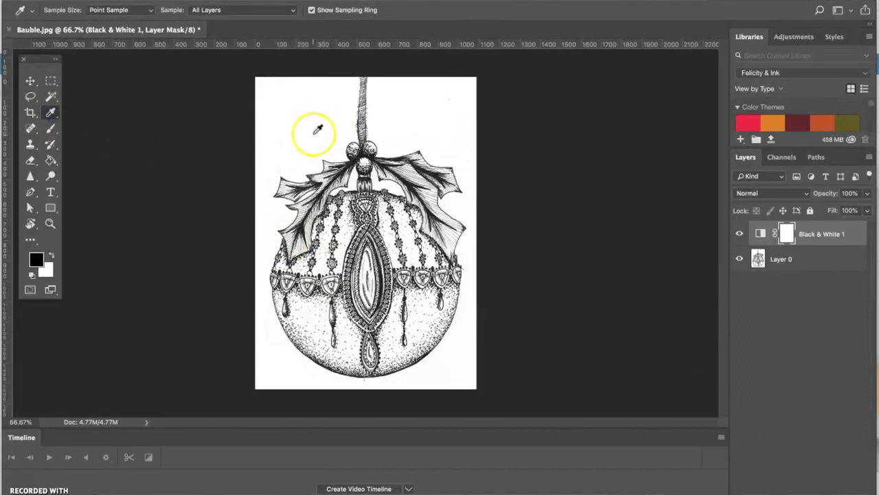
pyautogui.click(310, 132)
pyautogui.click(33, 263)
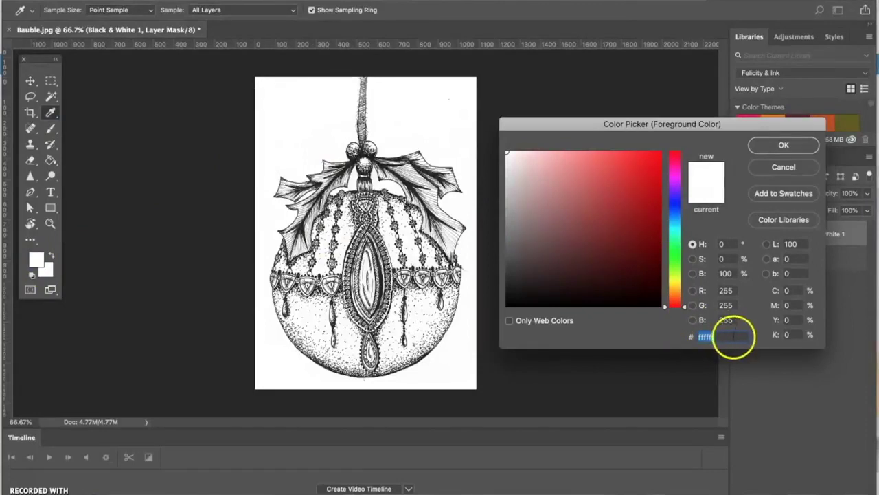
pyautogui.click(784, 145)
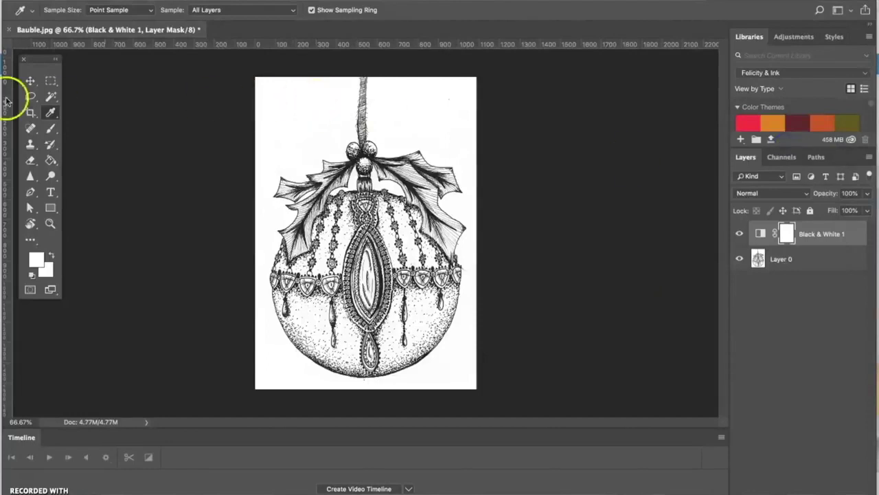
pyautogui.click(801, 258)
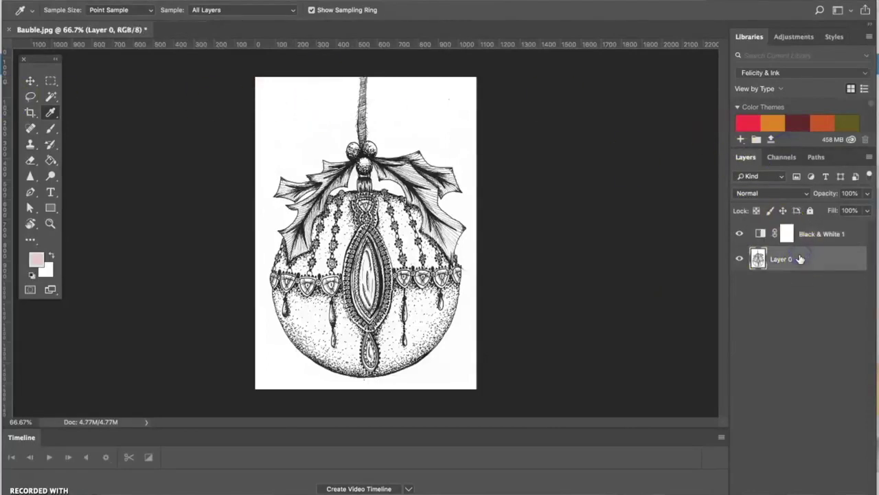
# Step: Select the white background around the bauble with the Magic Wand and delete it
pyautogui.click(51, 97)
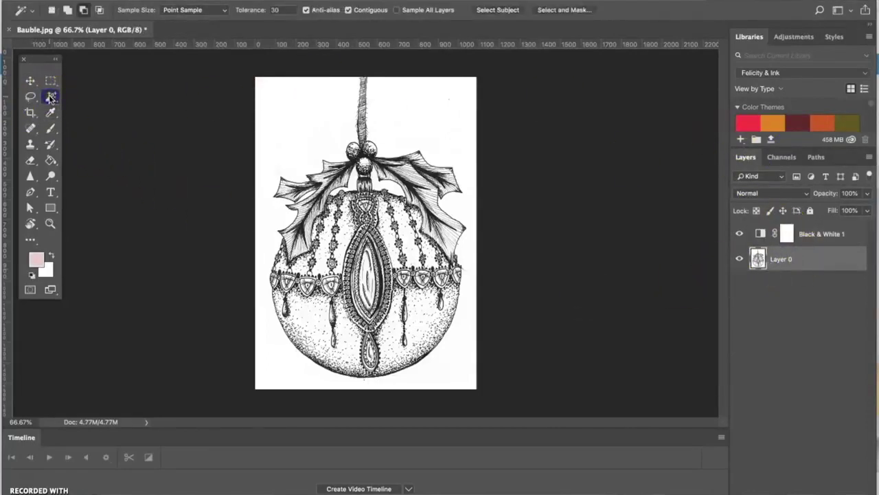
pyautogui.click(268, 125)
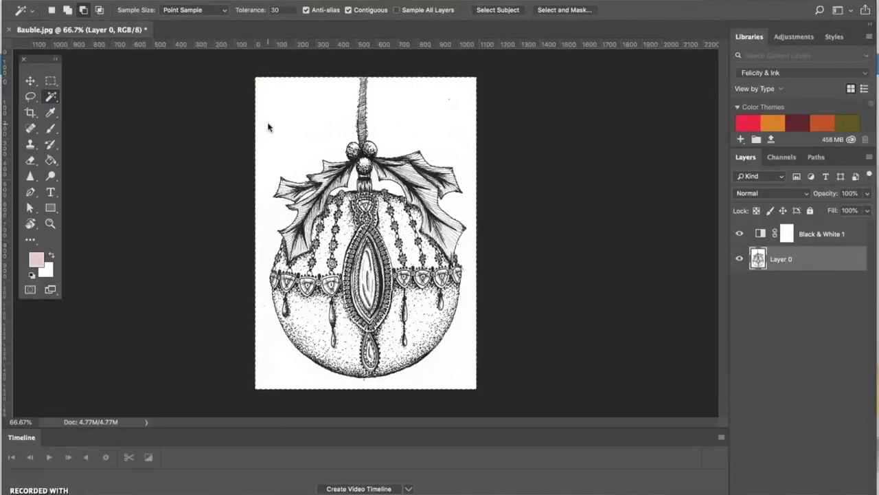
pyautogui.press('Delete')
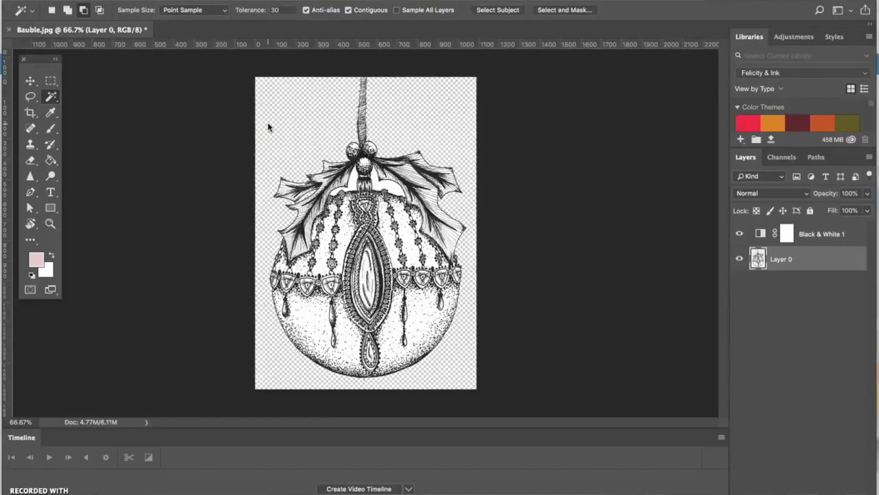
# Step: Delete the remaining white gap beside the bauble neck to make it transparent
pyautogui.press('super+plus')
pyautogui.press('super+plus')
pyautogui.press('super+plus')
pyautogui.scroll(-10, 269, 125)
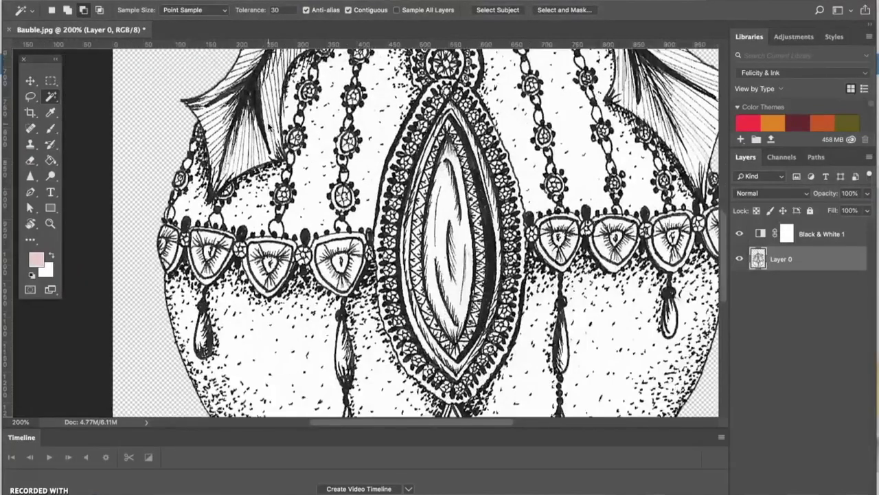
pyautogui.scroll(15, 268, 125)
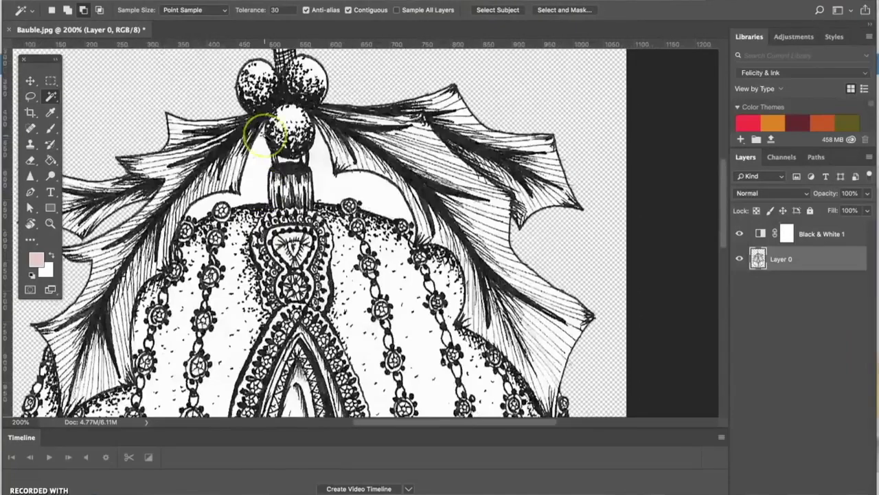
pyautogui.scroll(4, 265, 134)
pyautogui.scroll(-4, 265, 137)
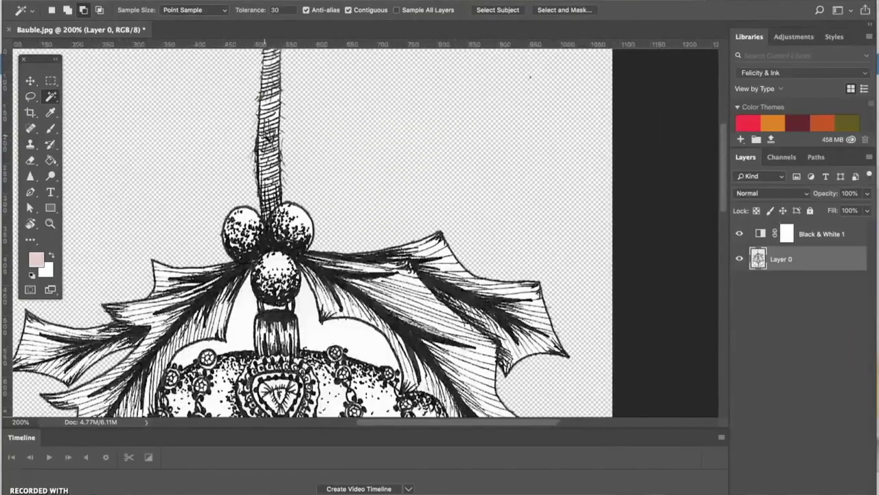
pyautogui.scroll(-5, 527, 96)
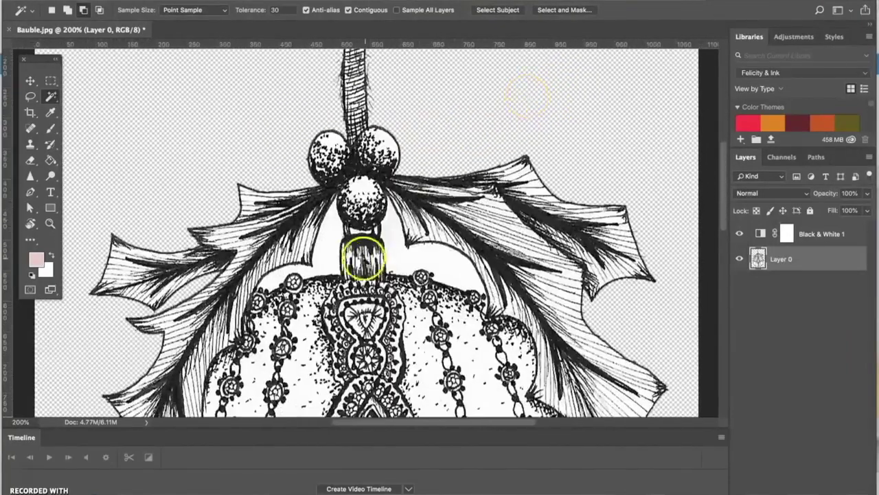
pyautogui.scroll(-4, 357, 255)
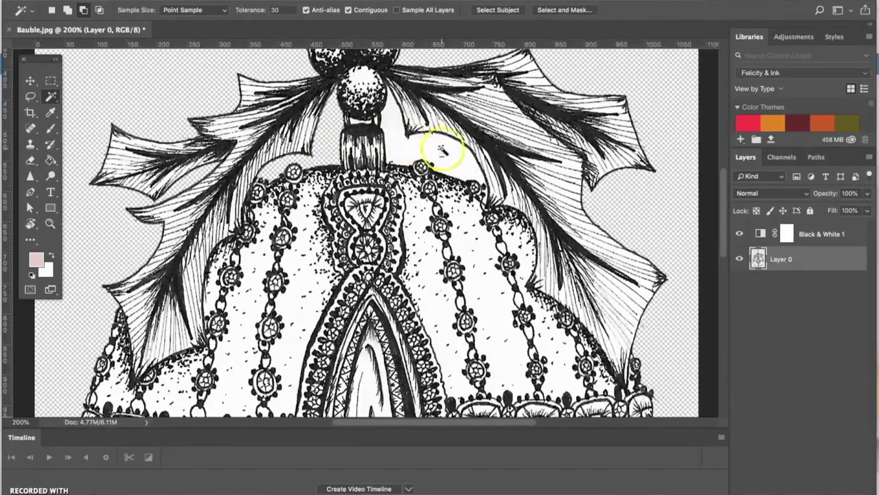
pyautogui.click(385, 148)
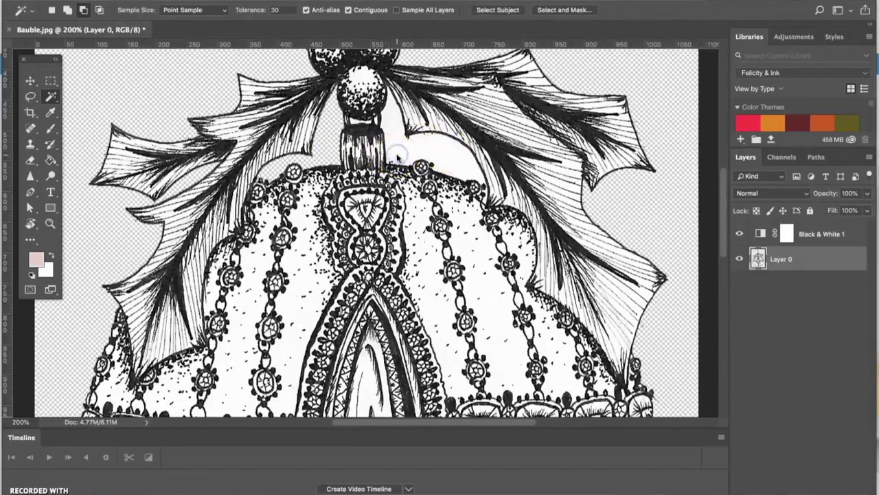
pyautogui.press('Delete')
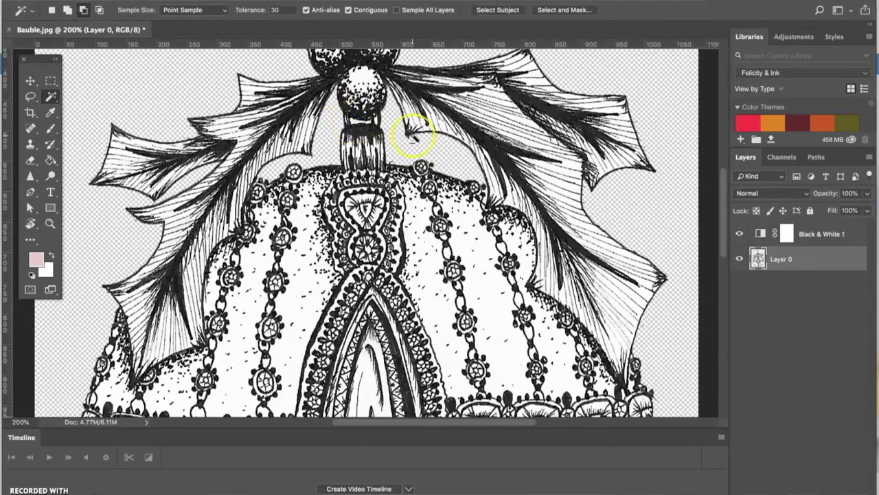
# Step: Zoom out to view the whole bauble and select the Black & White 1 layer
pyautogui.press('super+minus')
pyautogui.press('super+minus')
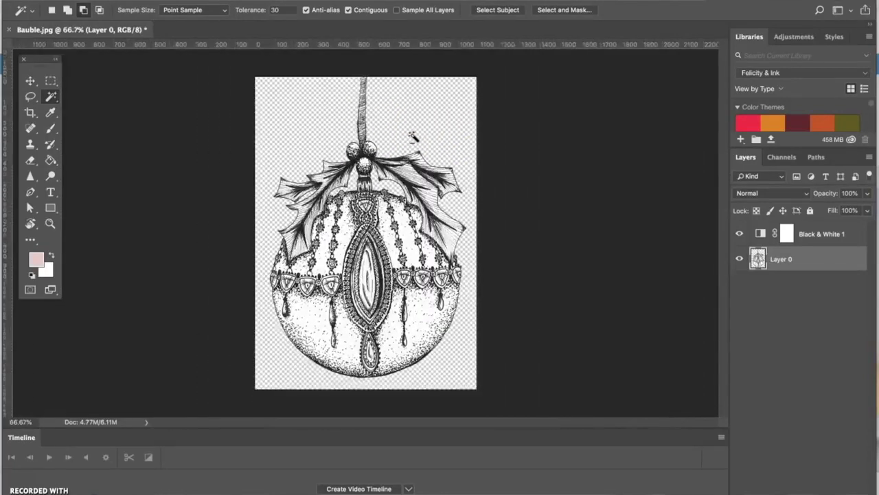
pyautogui.press('super+plus')
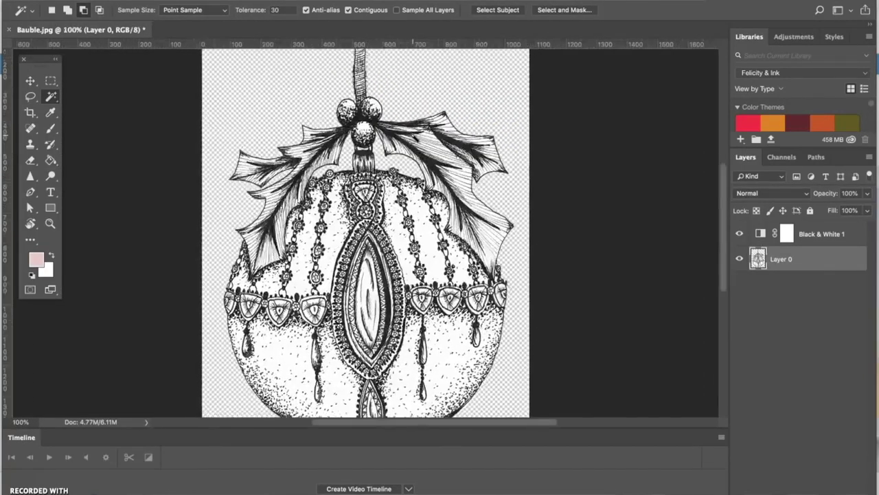
pyautogui.press('super+minus')
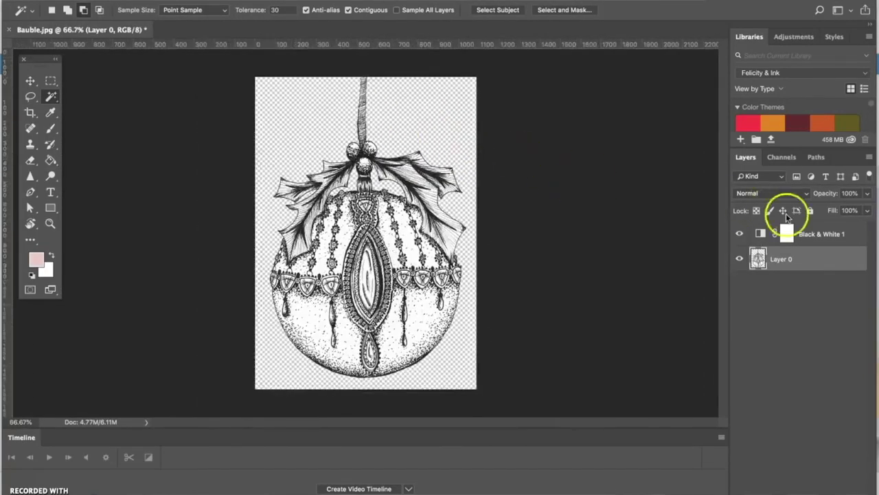
pyautogui.click(789, 234)
# Step: Add a Curves adjustment layer and bend the curve to darken the ink lines
pyautogui.click(824, 493)
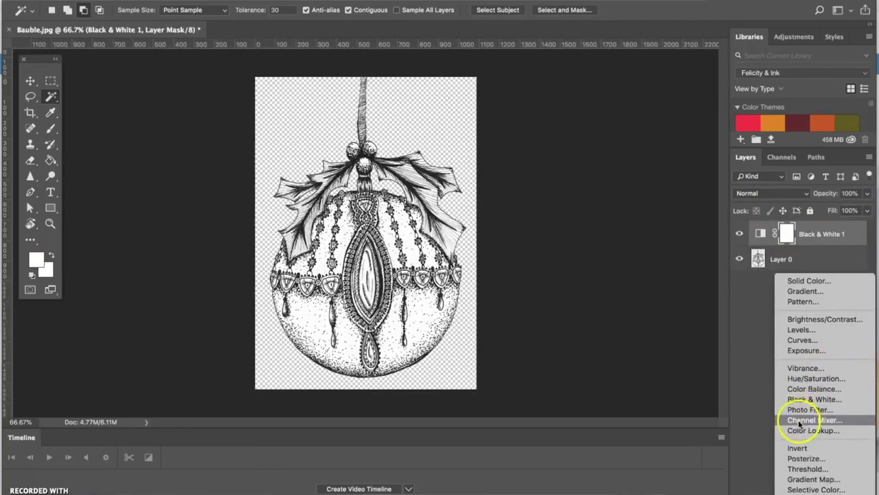
pyautogui.click(800, 340)
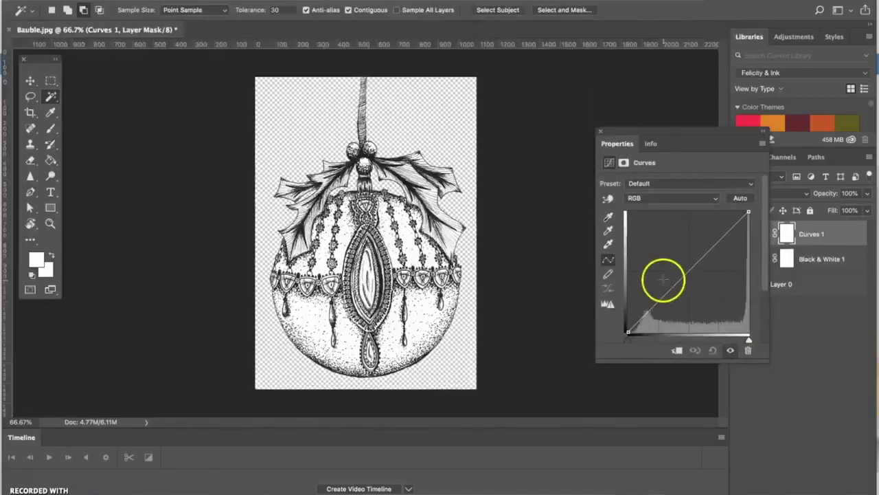
pyautogui.press('super+equal')
pyautogui.press('super+equal')
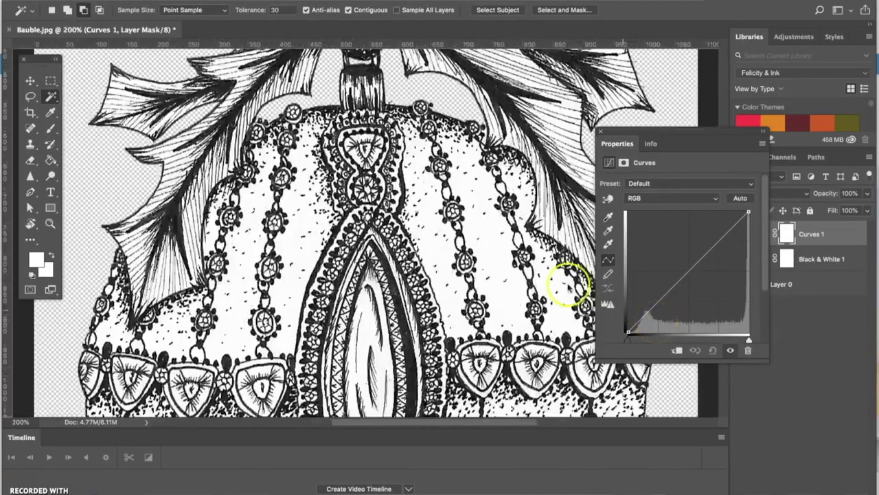
pyautogui.scroll(5, 487, 245)
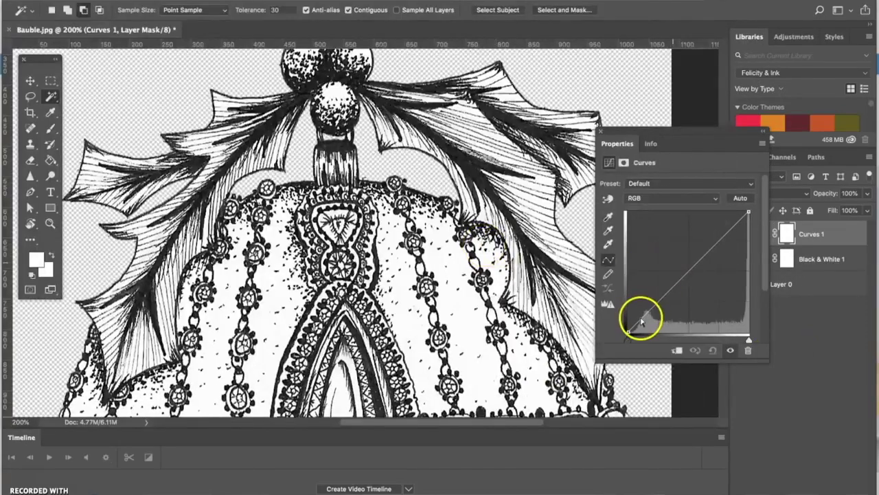
pyautogui.moveTo(642, 320); pyautogui.dragTo(647, 325)
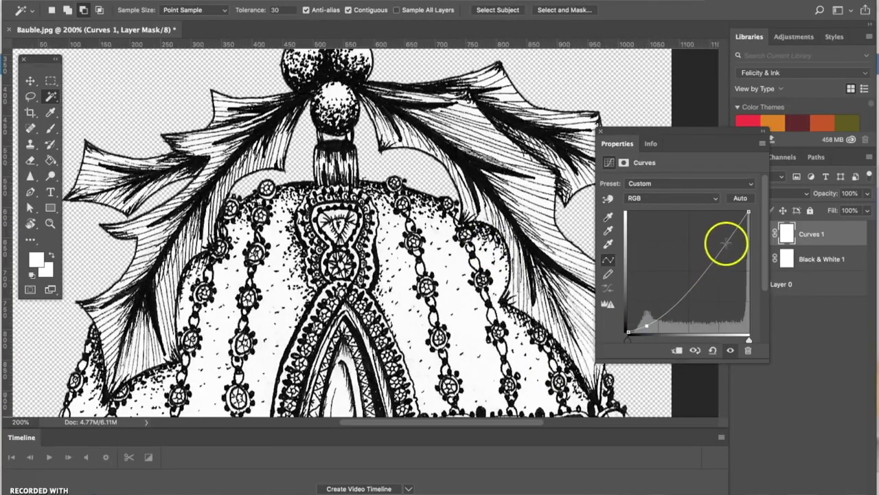
pyautogui.moveTo(726, 241); pyautogui.dragTo(725, 244)
pyautogui.press('super+minus')
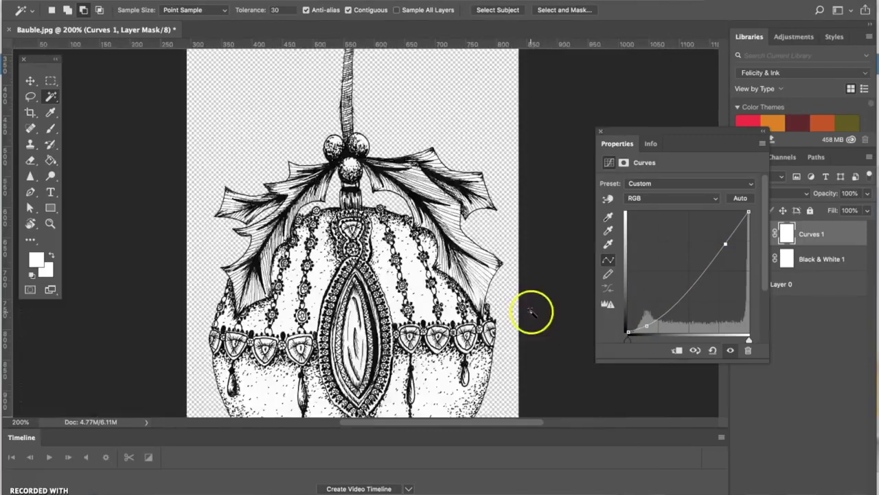
pyautogui.click(600, 130)
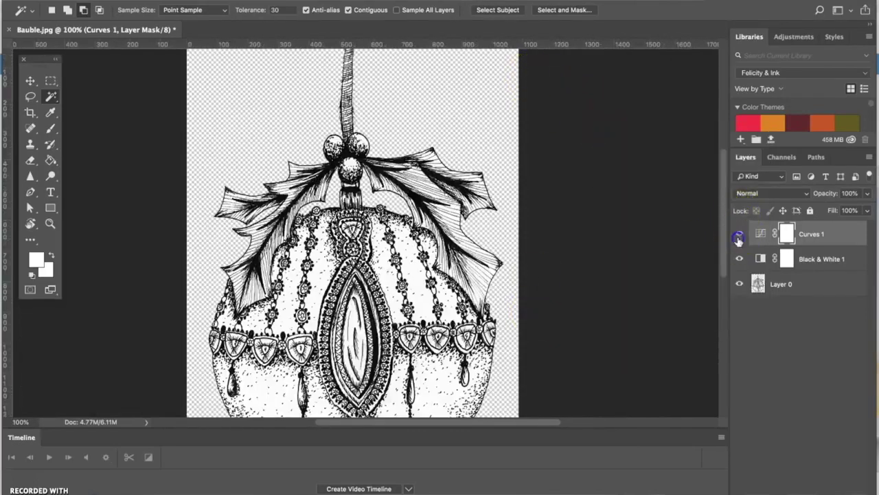
# Step: Toggle Curves 1 to compare, zoom to 300% on the bauble top, and select Layer 0
pyautogui.click(739, 238)
pyautogui.click(738, 239)
pyautogui.click(739, 238)
pyautogui.click(739, 239)
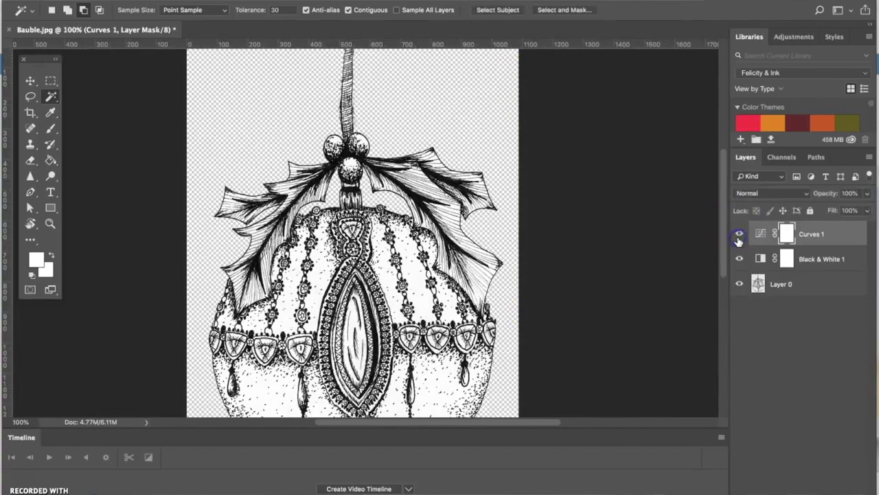
pyautogui.press('super+minus')
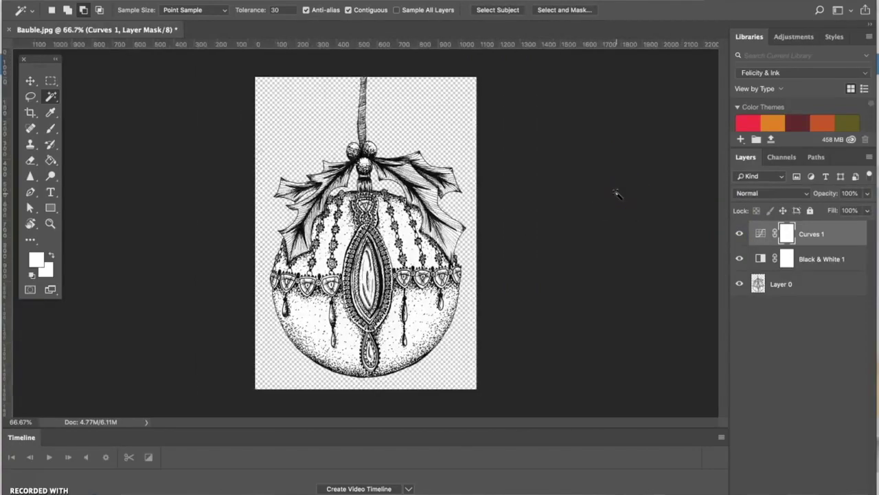
pyautogui.press('super+plus')
pyautogui.press('super+plus')
pyautogui.press('super+plus')
pyautogui.scroll(5, 430, 142)
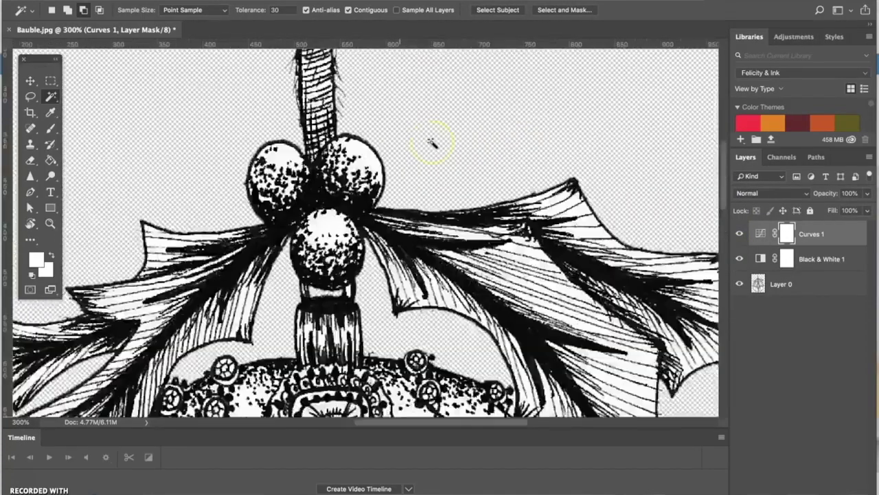
pyautogui.scroll(5, 431, 142)
pyautogui.click(814, 289)
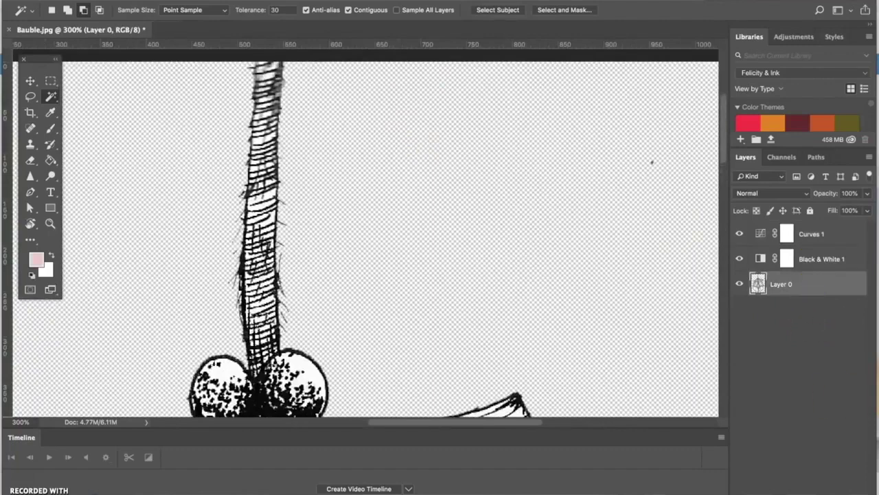
# Step: Create Layer 1 beneath Layer 0, fill it with pale pink, then reselect Layer 0
pyautogui.press('super+shift+alt+n')
pyautogui.moveTo(795, 288); pyautogui.dragTo(794, 322)
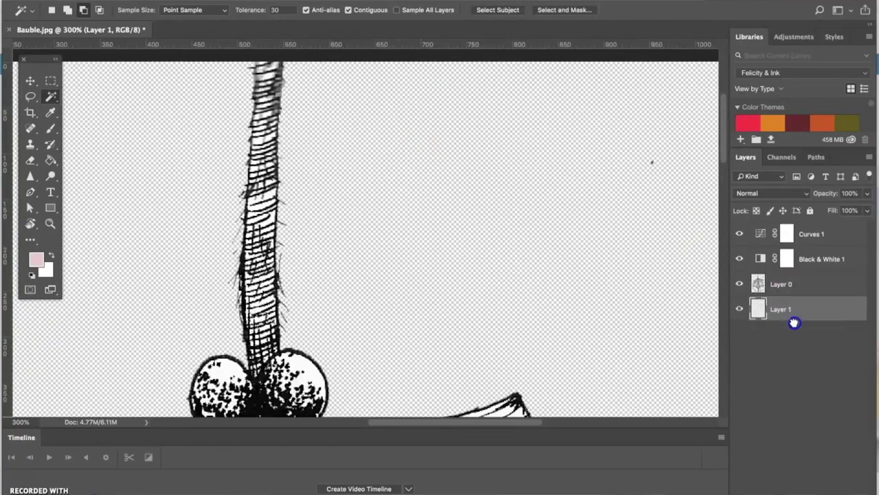
pyautogui.click(48, 184)
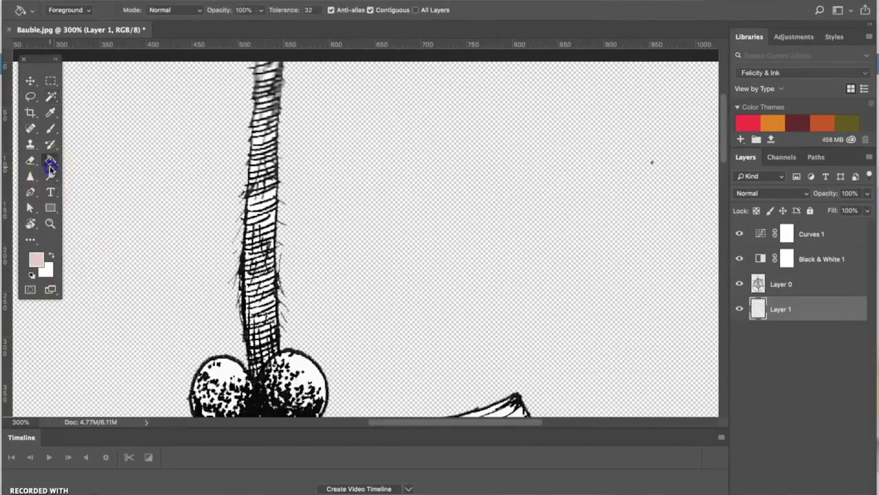
pyautogui.click(457, 234)
pyautogui.hscroll(5, 461, 237)
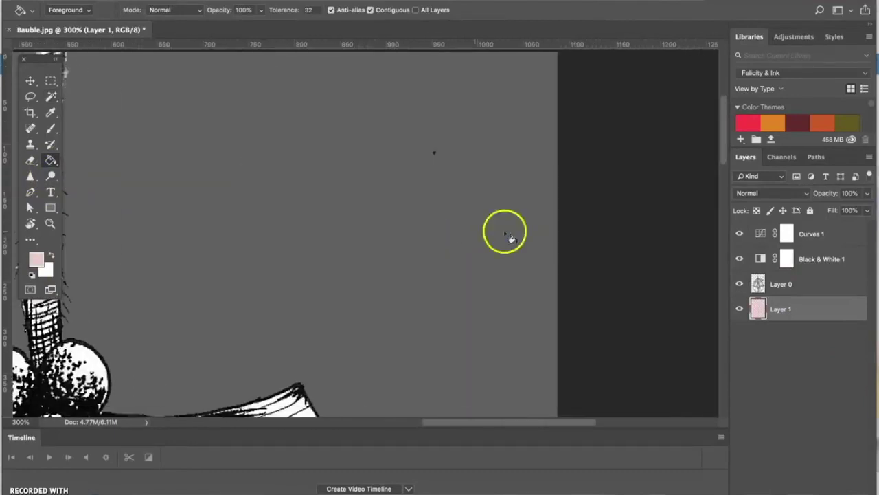
pyautogui.click(758, 284)
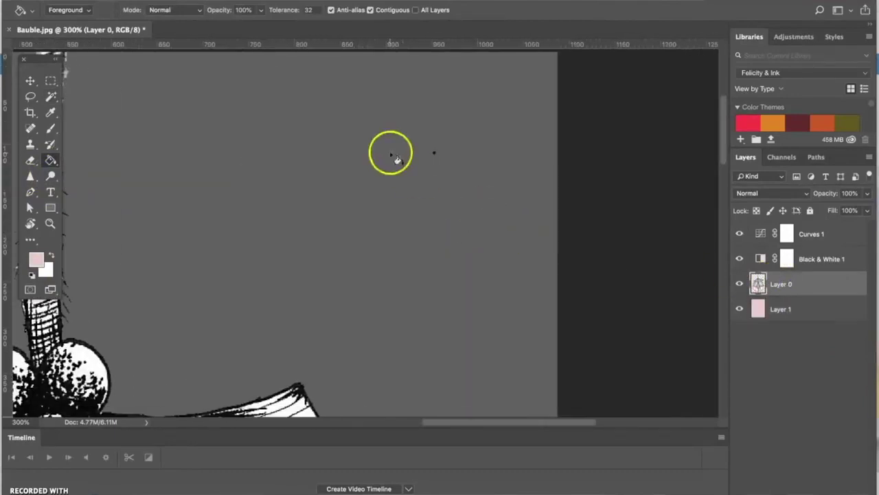
pyautogui.click(30, 160)
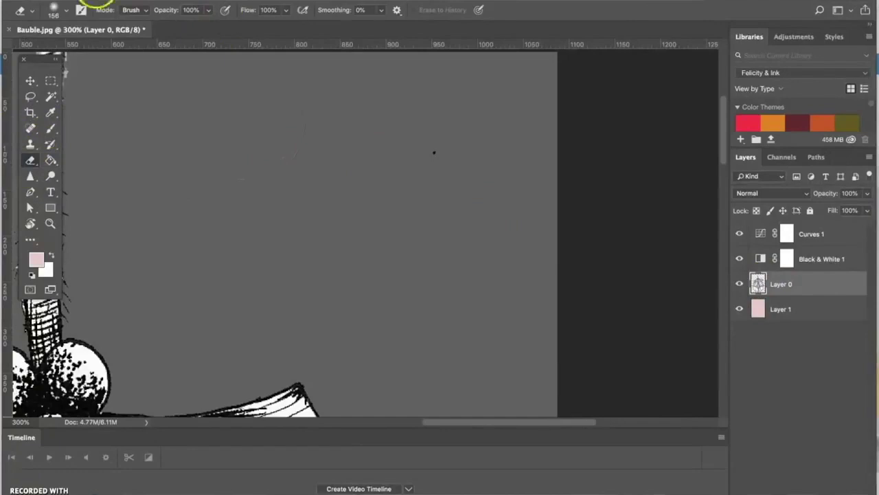
# Step: Set the Eraser brush size to 19 px
pyautogui.click(65, 10)
pyautogui.click(73, 43)
pyautogui.click(463, 161)
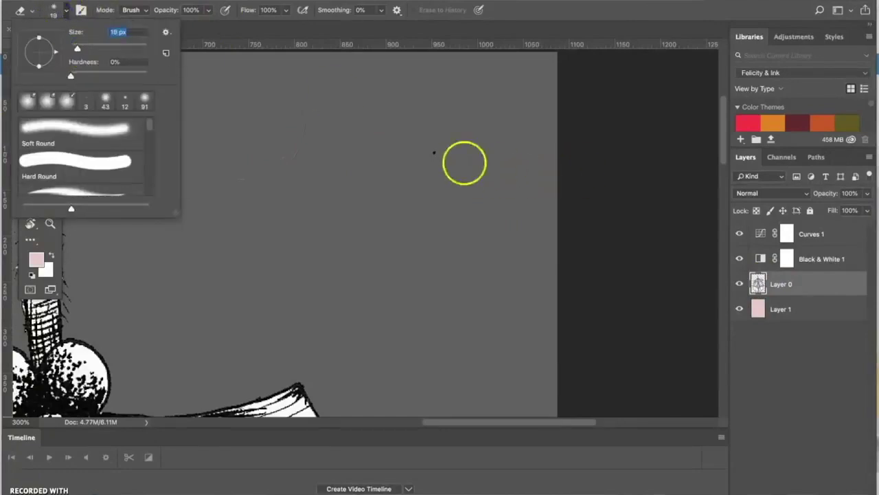
# Step: Zoom to 300% and erase stray marks along the holly leaf edge
pyautogui.hotkey('ctrl', '-')
pyautogui.scroll(-10, 456, 184)
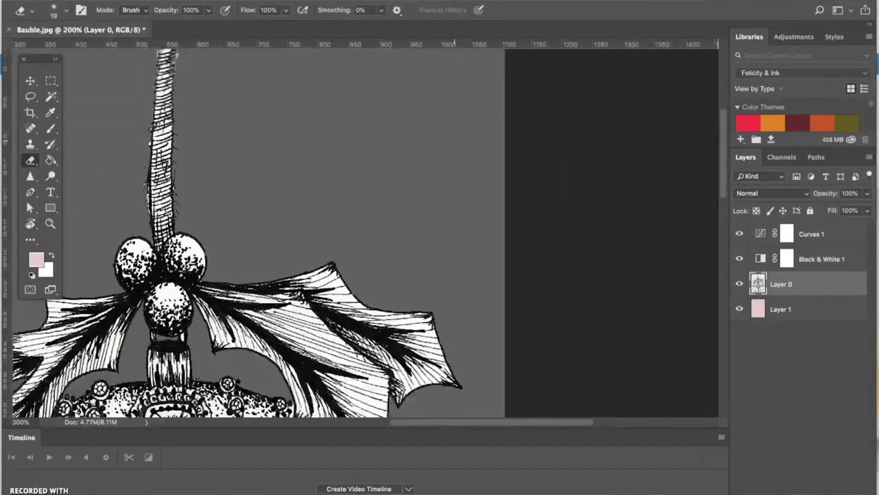
pyautogui.scroll(-4, 473, 270)
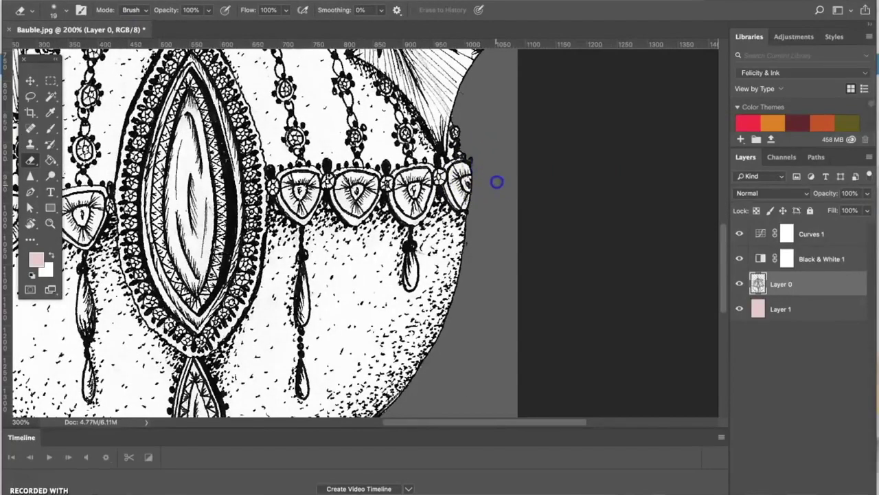
pyautogui.scroll(-2, 497, 182)
pyautogui.hotkey('ctrl', '+')
pyautogui.scroll(-2, 496, 182)
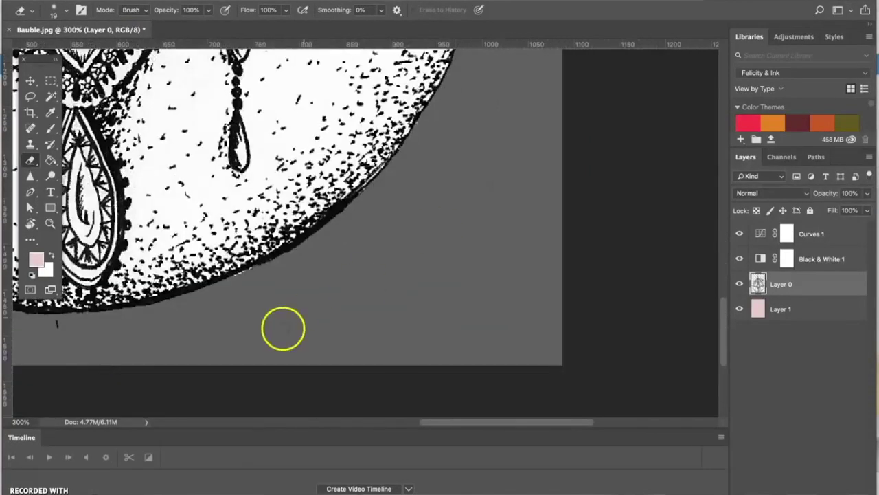
pyautogui.hscroll(-10, 283, 328)
pyautogui.scroll(-3, 283, 327)
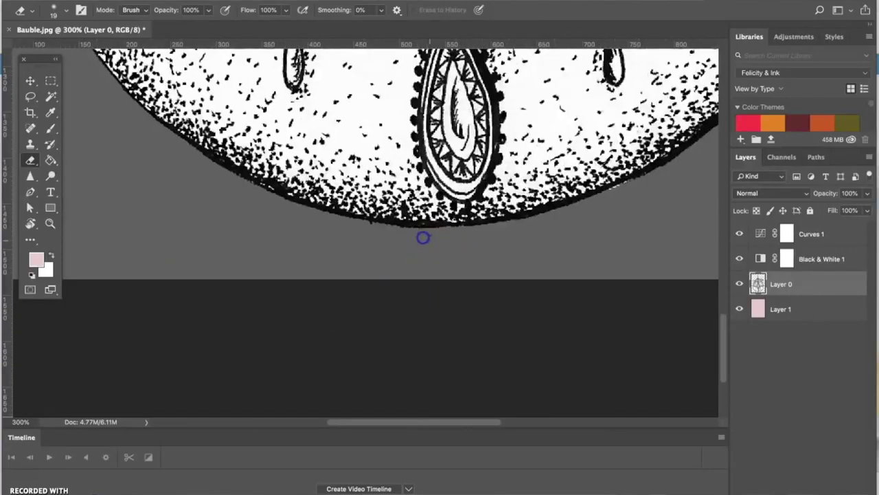
pyautogui.hscroll(-7, 441, 238)
pyautogui.scroll(10, 441, 237)
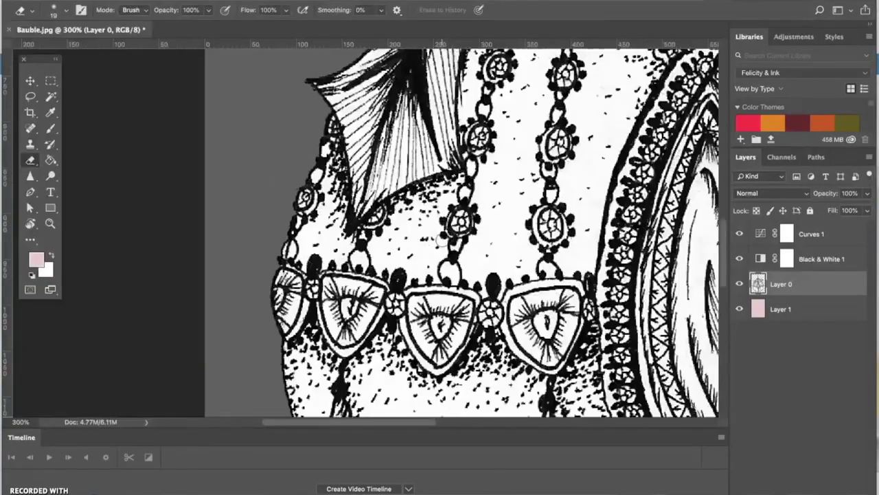
pyautogui.scroll(5, 435, 245)
pyautogui.hscroll(2, 436, 245)
pyautogui.scroll(-5, 318, 271)
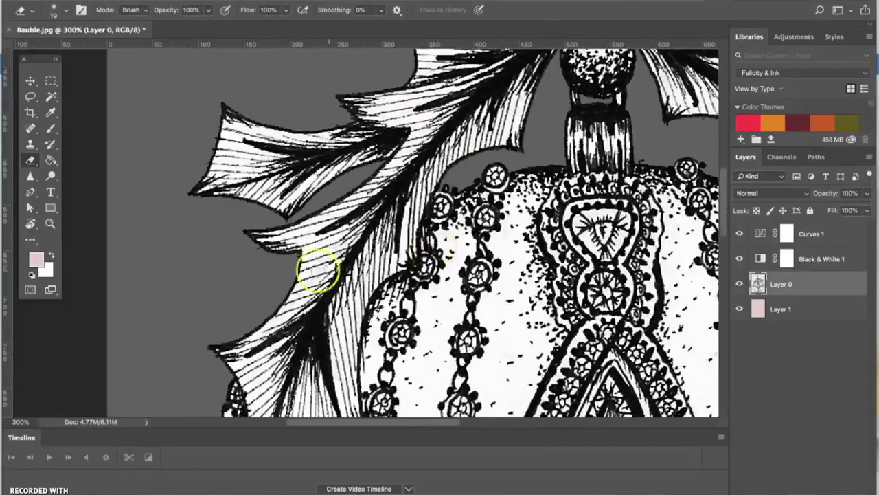
pyautogui.moveTo(258, 261); pyautogui.dragTo(255, 251)
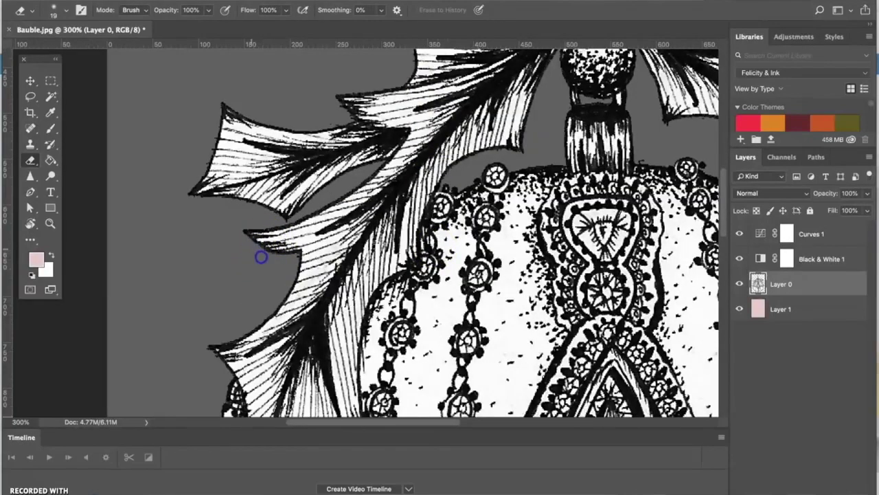
# Step: Erase stray ink strokes near the tassel's base and at the bauble's top edge
pyautogui.scroll(5, 261, 257)
pyautogui.hscroll(2, 261, 257)
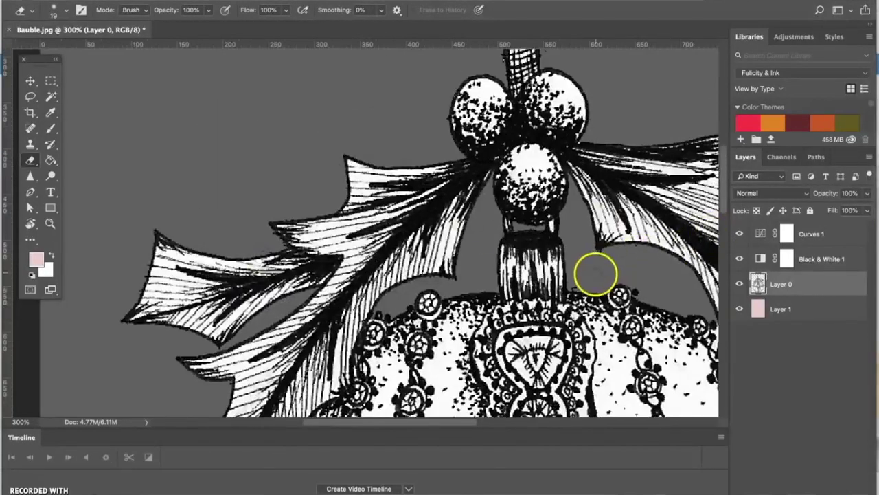
pyautogui.moveTo(595, 273); pyautogui.dragTo(575, 285)
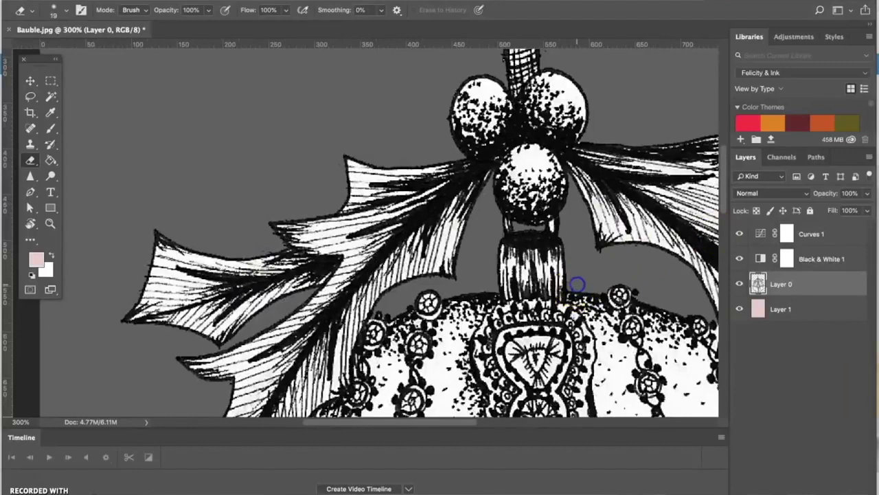
pyautogui.click(635, 291)
pyautogui.scroll(10, 589, 276)
pyautogui.hscroll(-2, 589, 277)
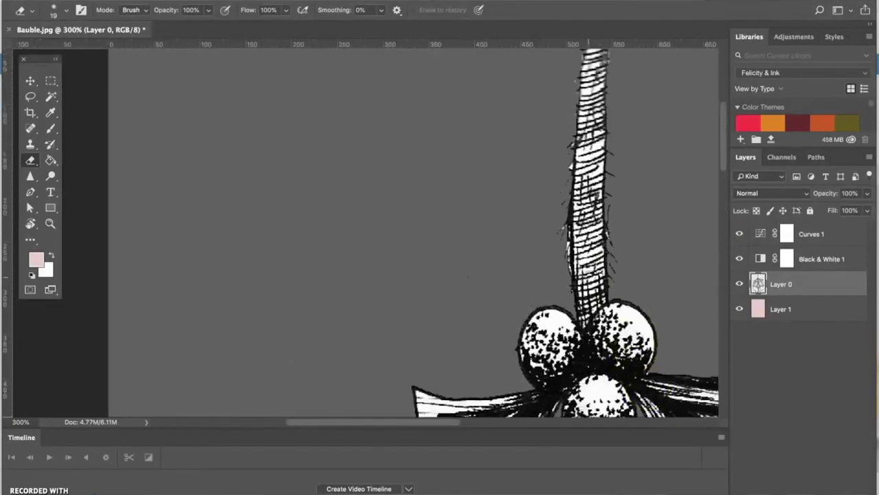
pyautogui.scroll(-5, 588, 276)
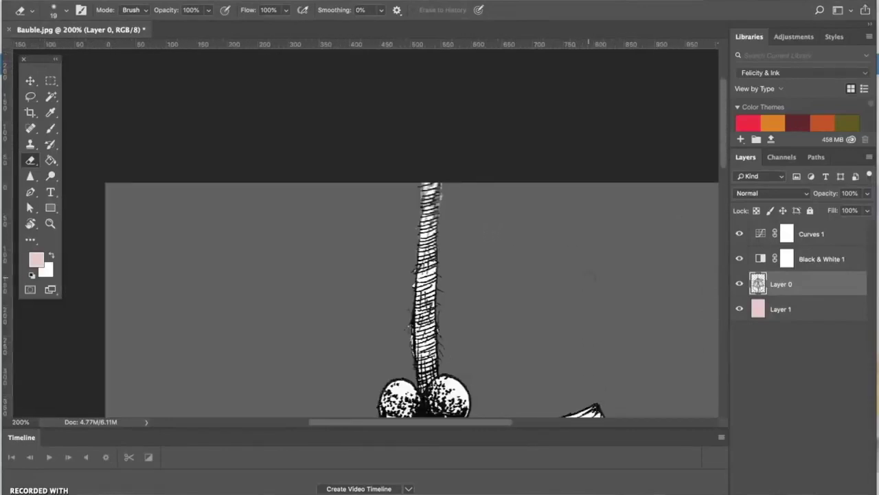
pyautogui.click(802, 307)
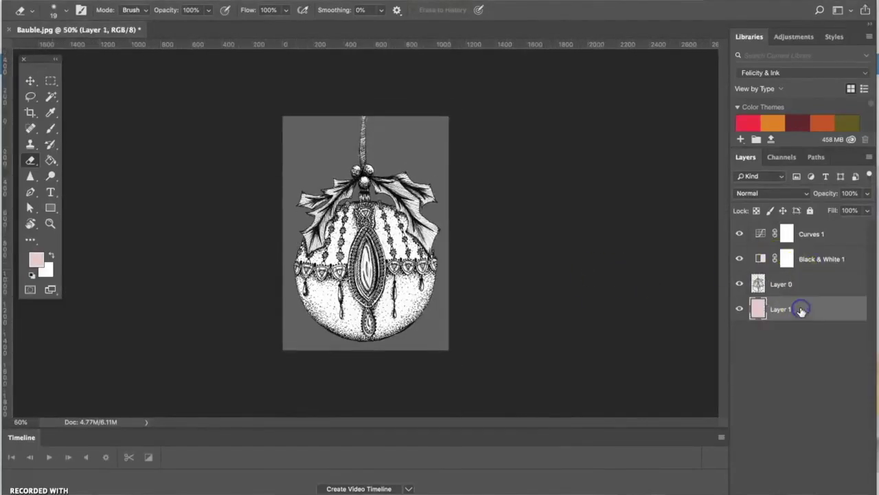
# Step: Delete the pink Layer 1 so the bauble sits on transparency
pyautogui.press('Delete')
pyautogui.press('super+plus')
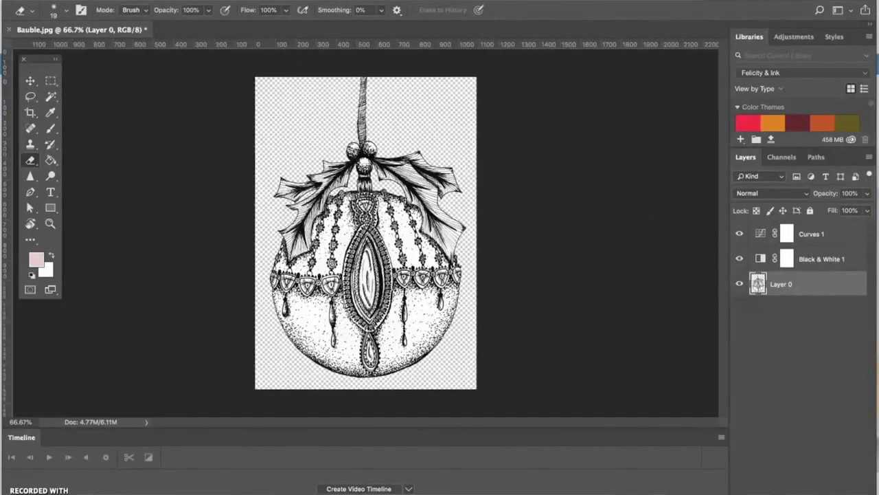
pyautogui.click(113, 0)
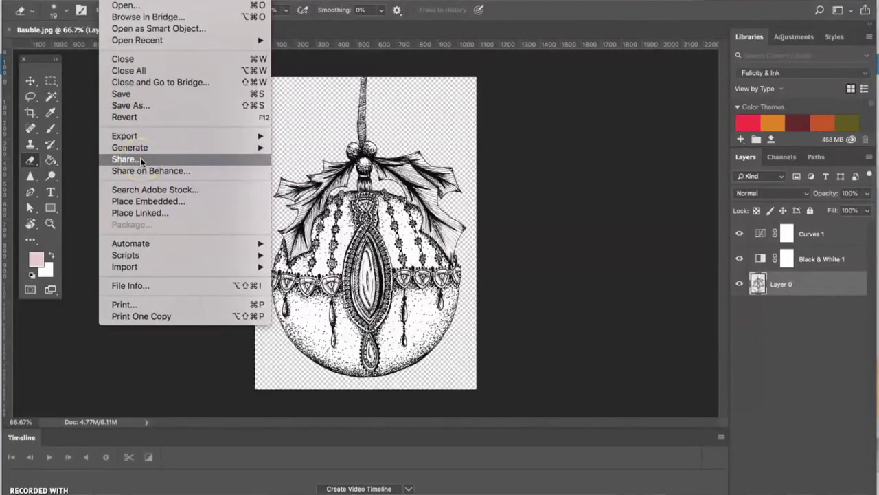
pyautogui.click(171, 141)
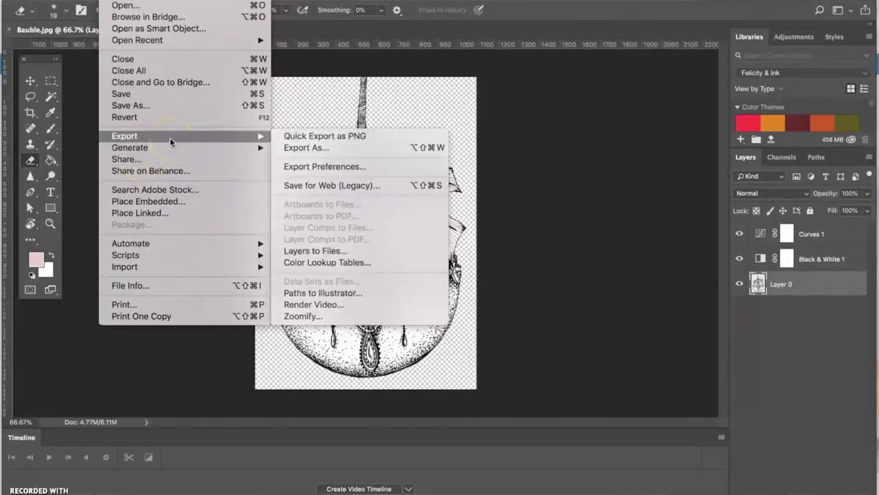
pyautogui.moveTo(171, 142); pyautogui.dragTo(154, 73)
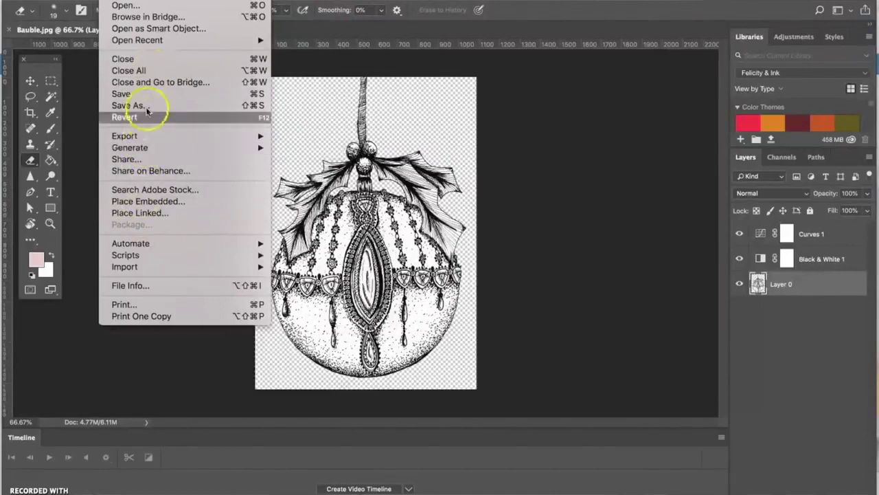
# Step: Save as JPEG, replacing Bauble.jpg, at Maximum quality 12
pyautogui.moveTo(147, 110)
pyautogui.mouseDown()
pyautogui.moveTo(142, 93)
pyautogui.moveTo(137, 106)
pyautogui.mouseUp()
pyautogui.click(415, 76)
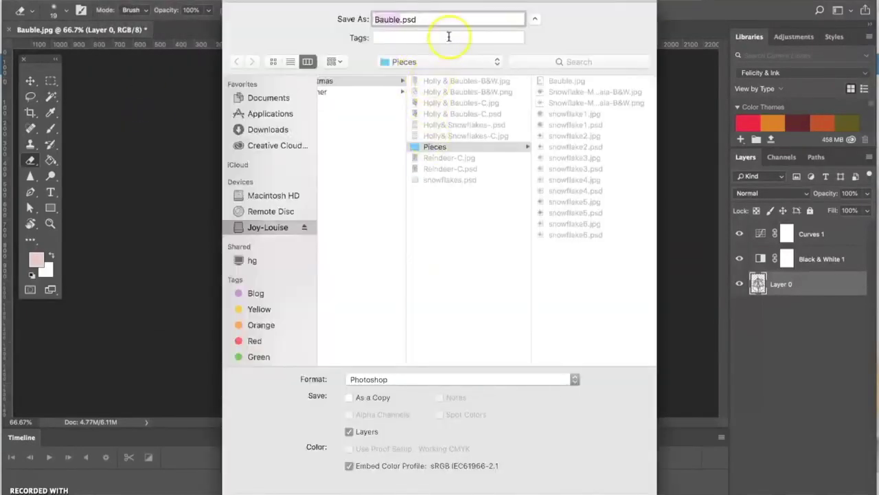
pyautogui.click(392, 382)
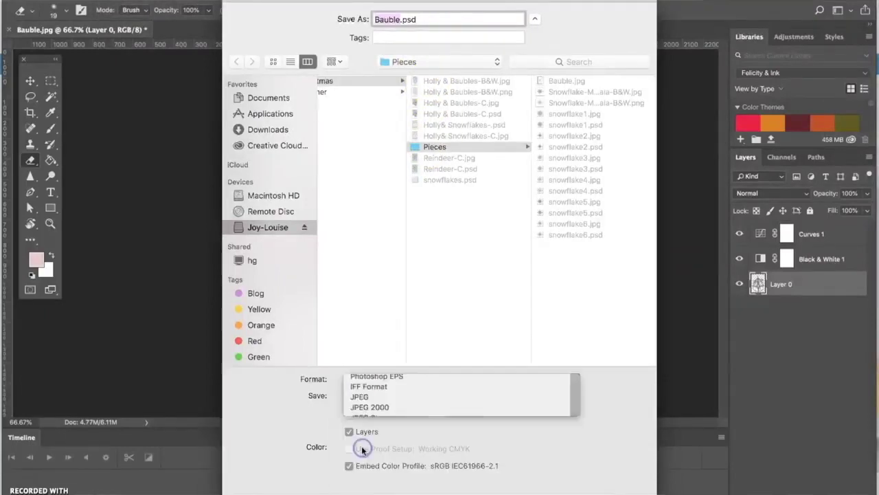
pyautogui.click(362, 449)
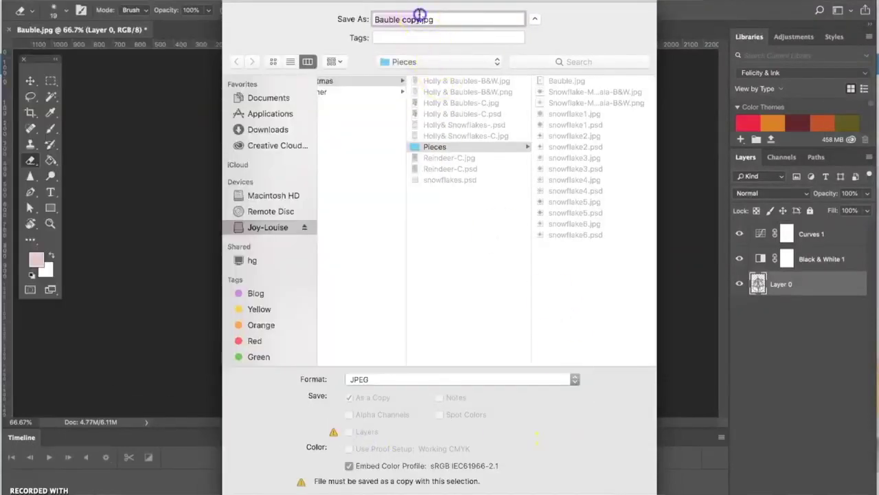
pyautogui.press('Return')
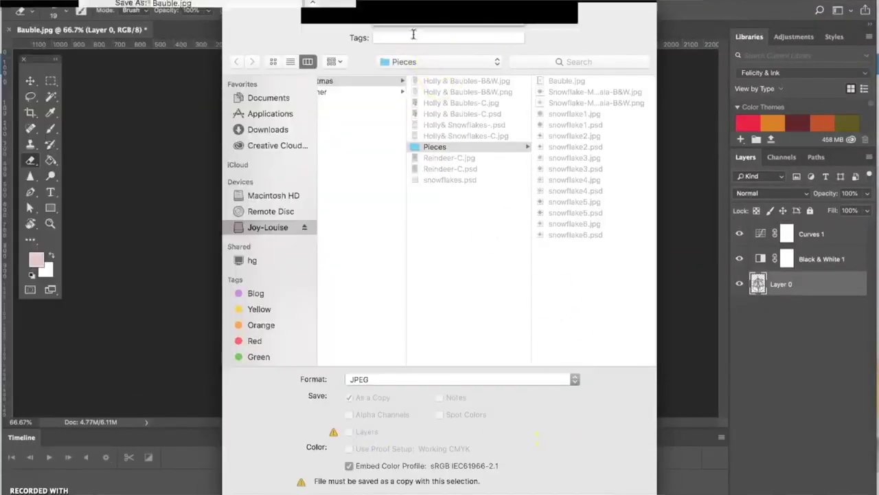
pyautogui.click(514, 83)
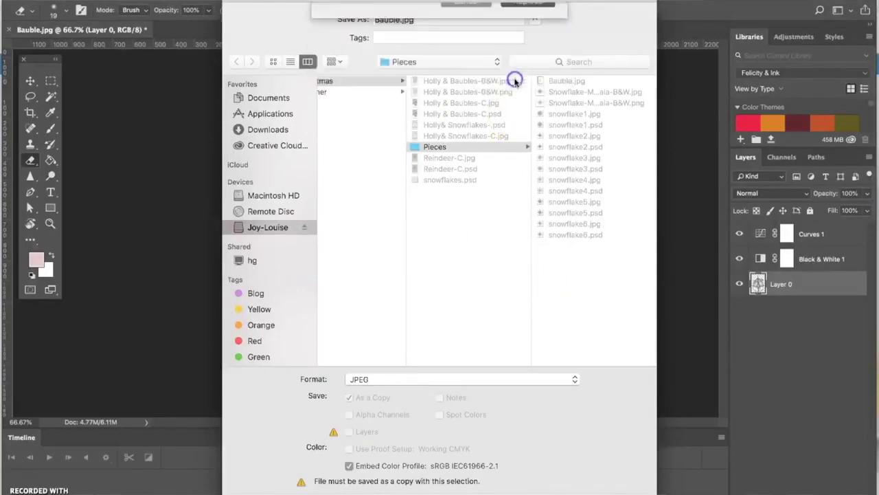
pyautogui.click(419, 171)
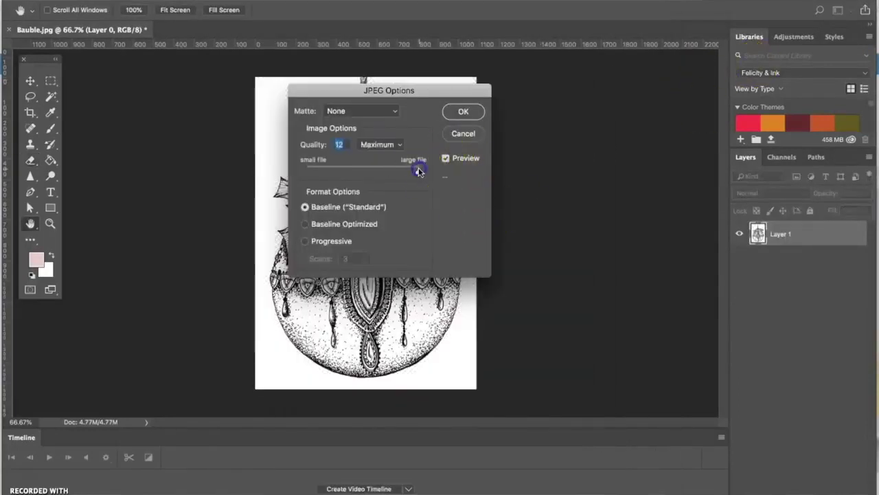
pyautogui.click(460, 104)
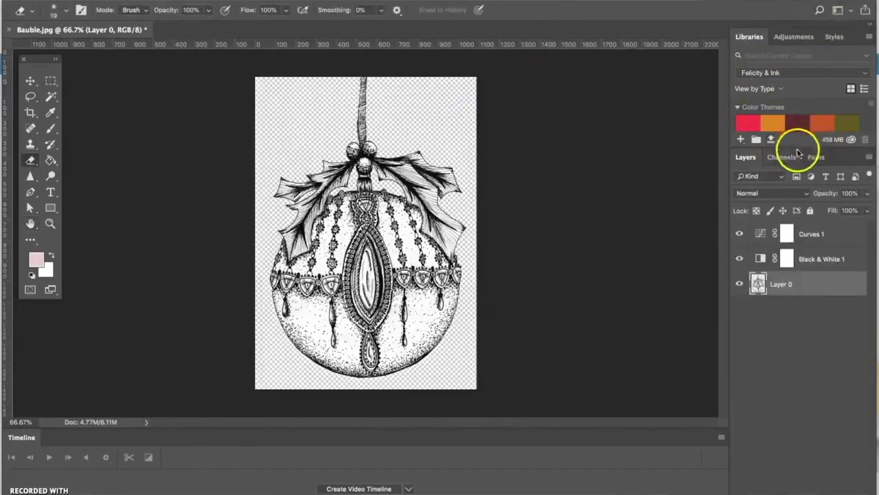
# Step: Enlarge the Libraries panel above the Layers list and browse its Graphics collection of ink drawings
pyautogui.moveTo(798, 153); pyautogui.dragTo(783, 369)
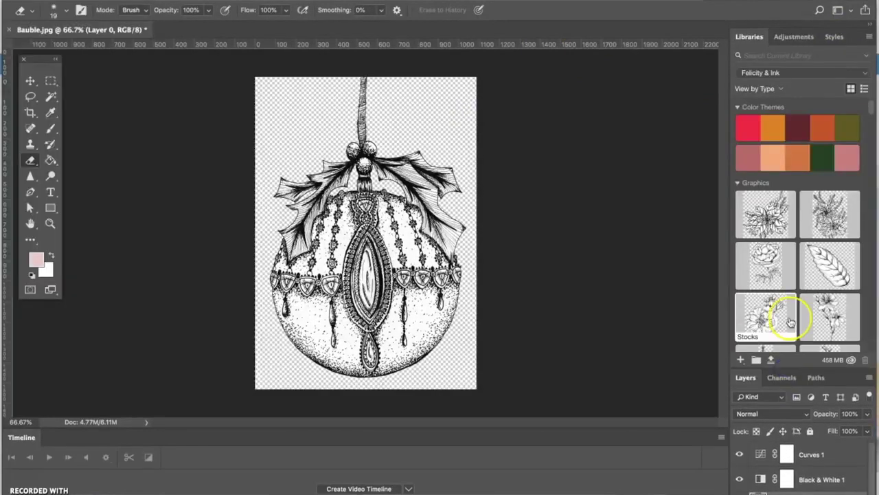
pyautogui.scroll(-4, 790, 322)
pyautogui.scroll(-5, 790, 321)
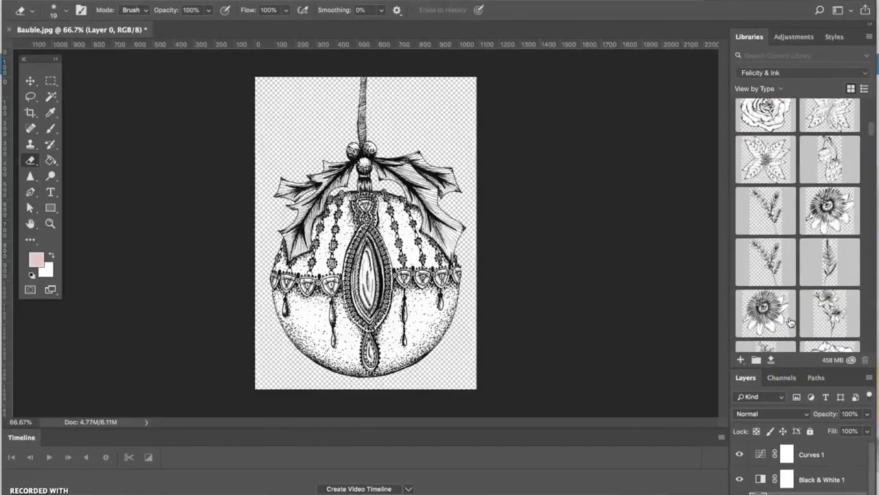
pyautogui.scroll(10, 790, 321)
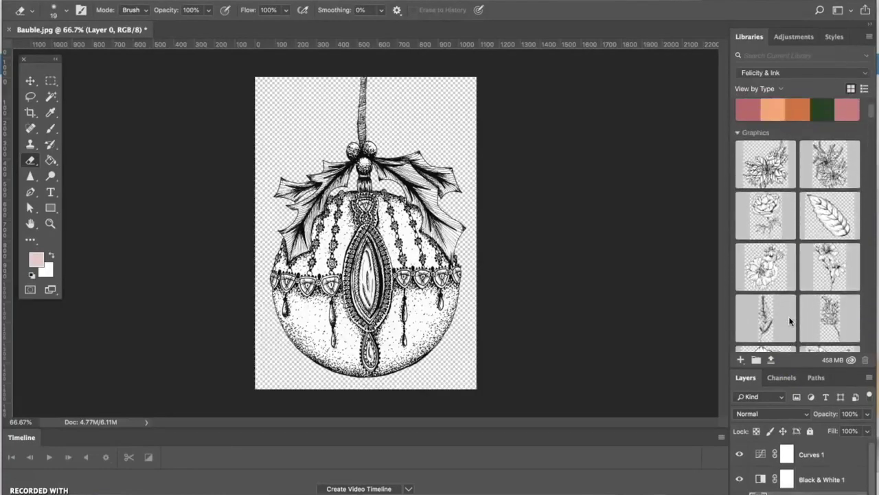
pyautogui.scroll(-15, 789, 316)
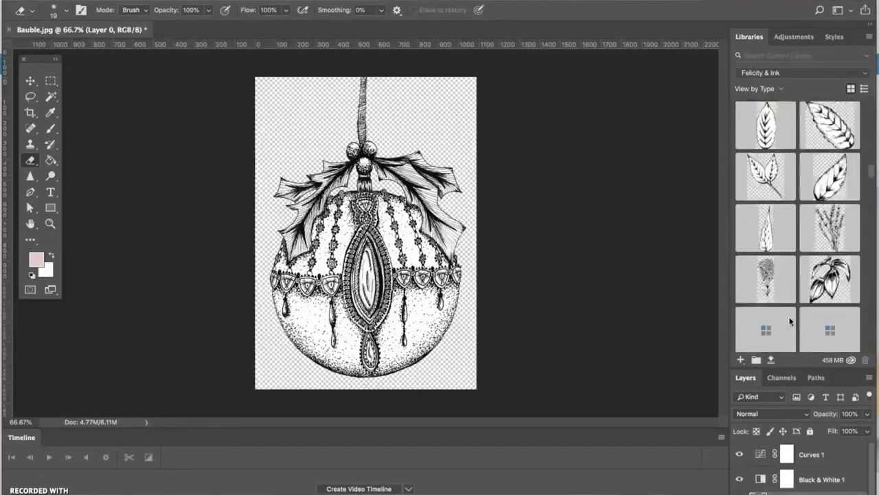
pyautogui.scroll(15, 789, 316)
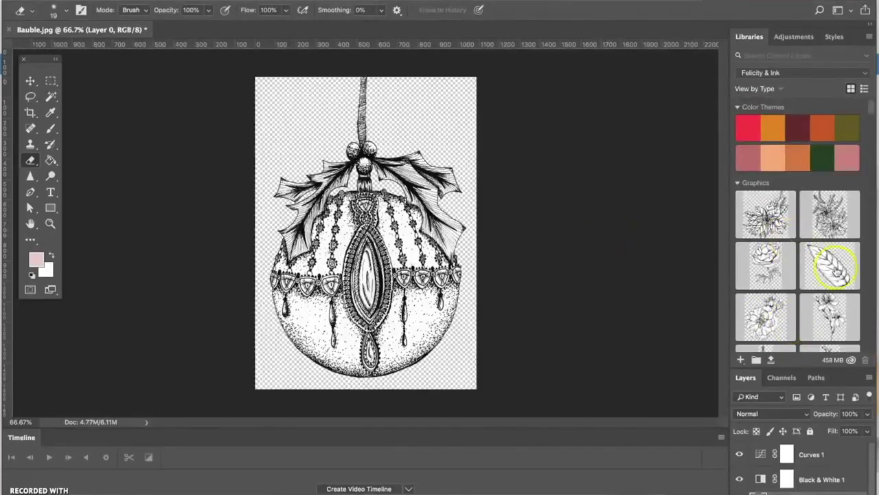
pyautogui.scroll(-5, 834, 272)
pyautogui.scroll(5, 837, 272)
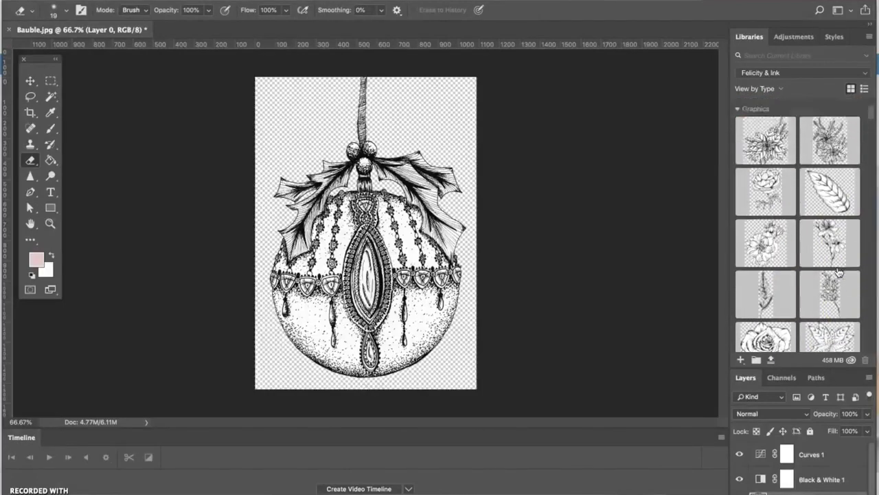
pyautogui.scroll(-1, 831, 460)
# Step: Merge Black & White 1 with Curves 1, then merge the result down into Layer 0
pyautogui.click(831, 459)
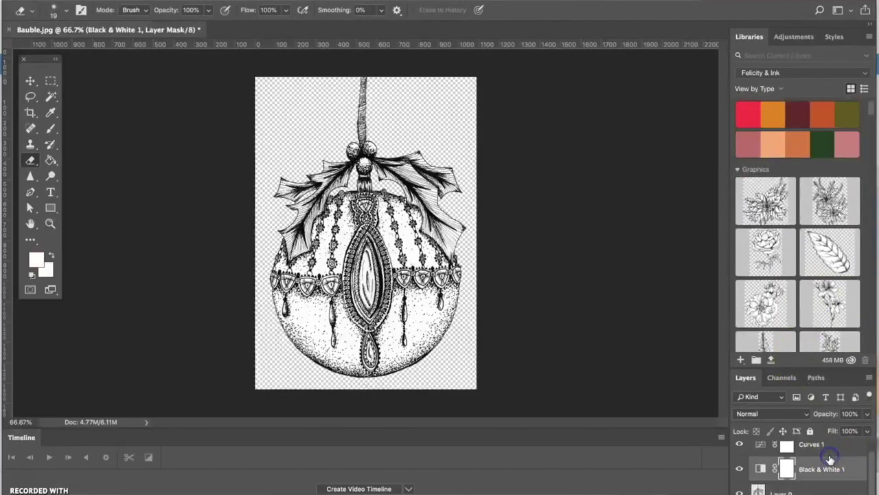
pyautogui.keyDown('shift'); pyautogui.click(819, 444); pyautogui.keyUp('shift')
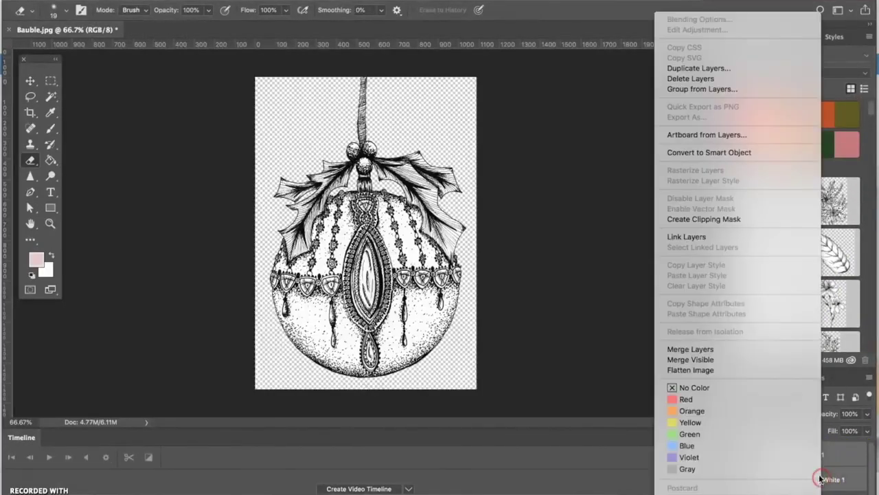
pyautogui.click(748, 351)
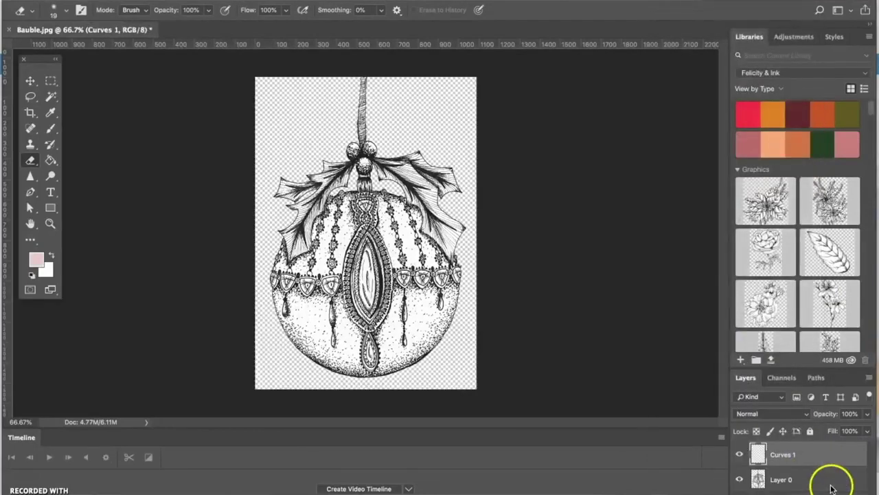
pyautogui.rightClick(797, 481)
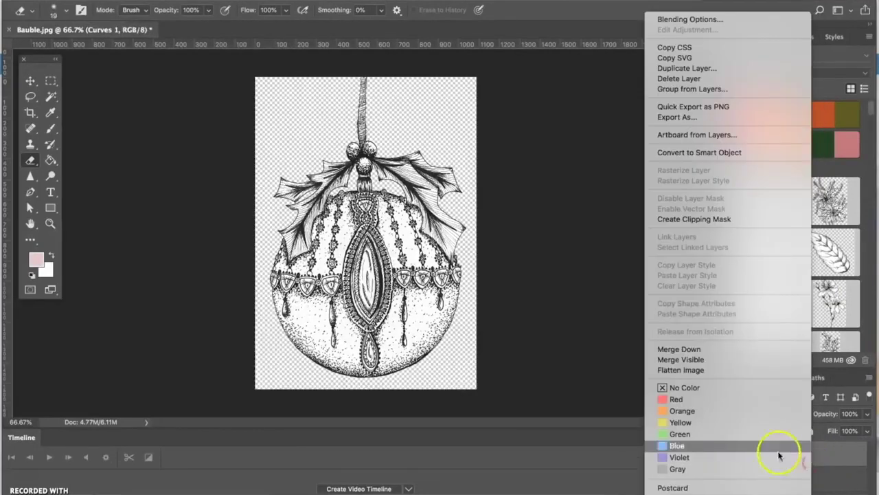
pyautogui.click(724, 351)
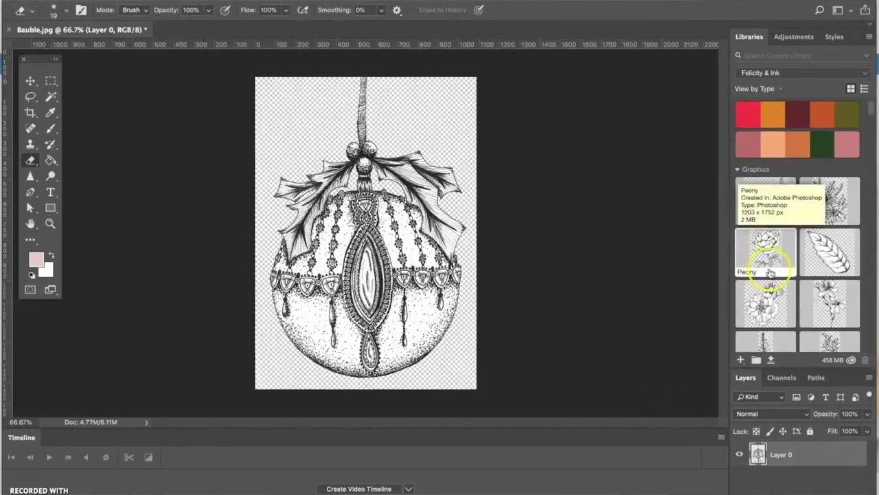
# Step: Check Layer 0's transparency by toggling its visibility, then add it to the library as a graphic
pyautogui.click(740, 455)
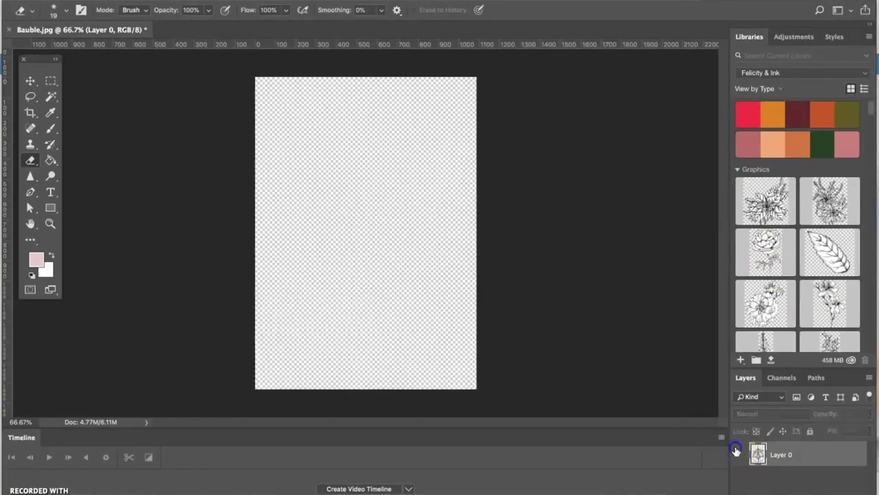
pyautogui.click(740, 454)
pyautogui.moveTo(802, 454); pyautogui.dragTo(805, 264)
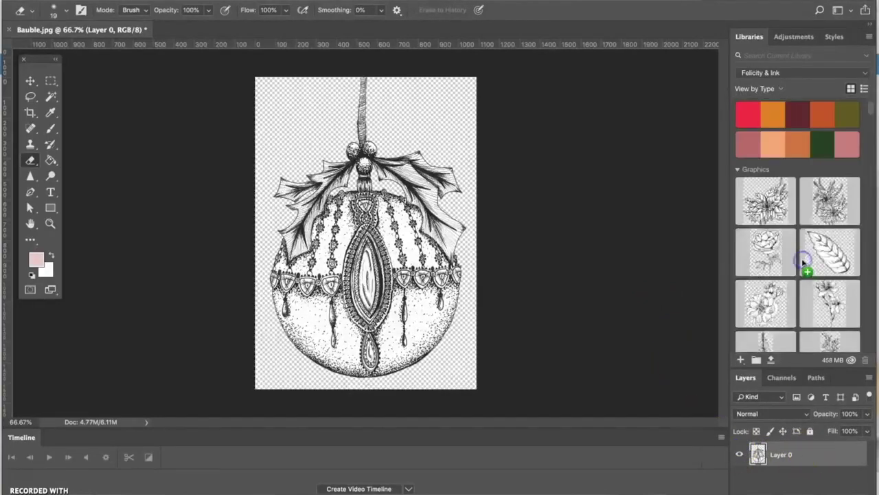